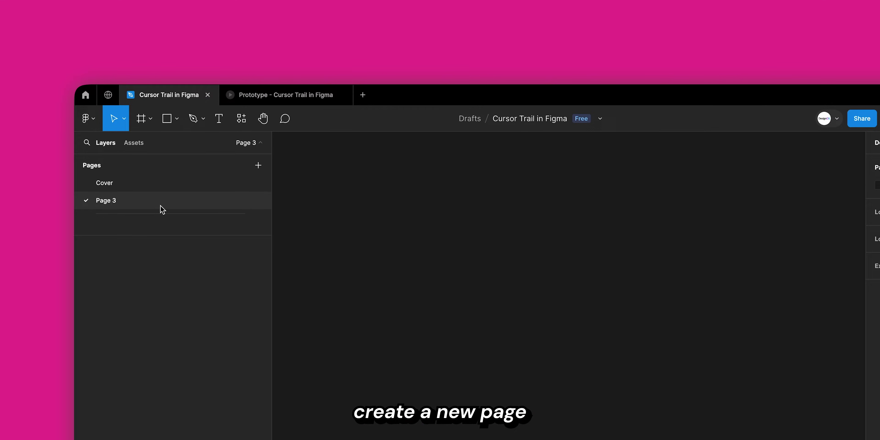
- Rename Page 3 to 'Follow Cursor'
double_click(161, 207)
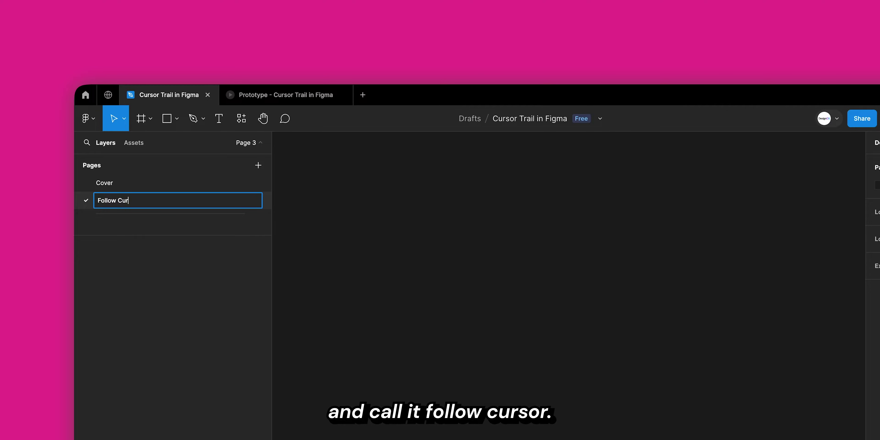
type("Follow Curso")
type("r")
key("Return")
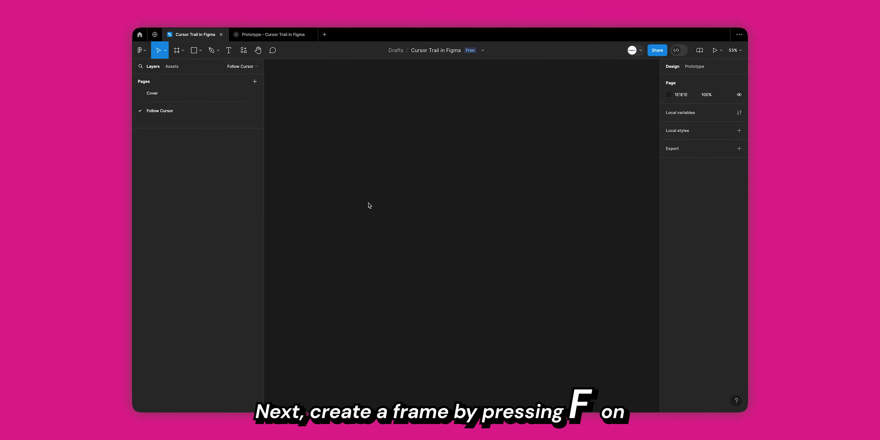
- Add a 100×100 frame on the canvas and name it Cursor
key("f")
left_click(369, 203)
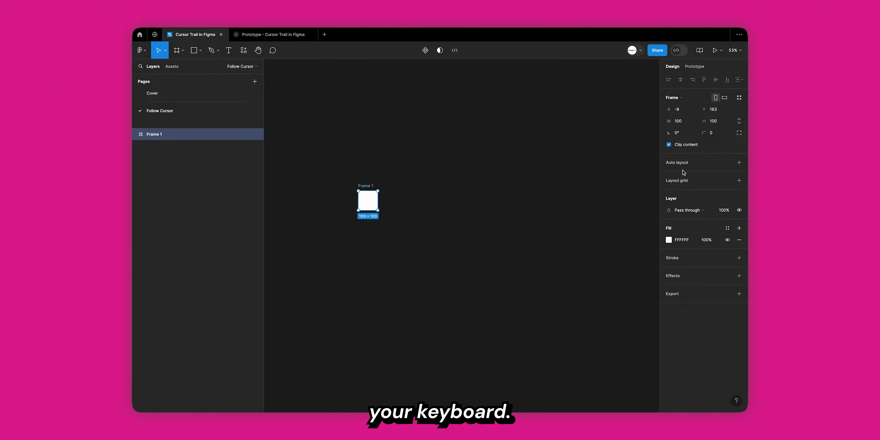
left_click(492, 266)
scroll(374, 211, "up", 5)
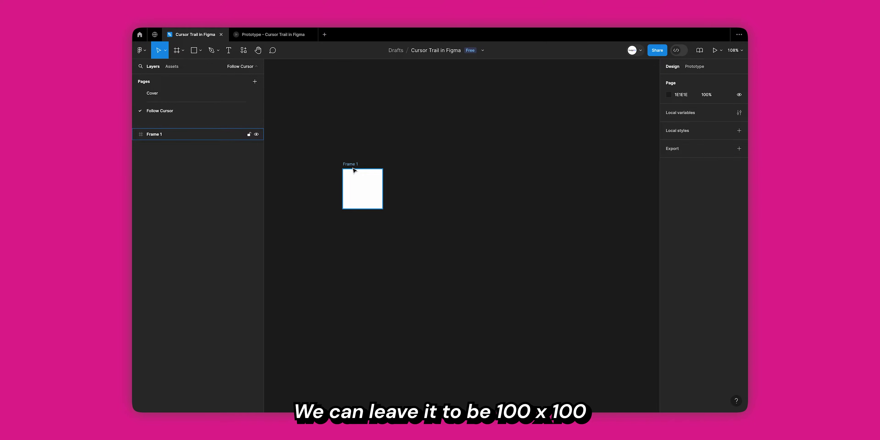
double_click(352, 166)
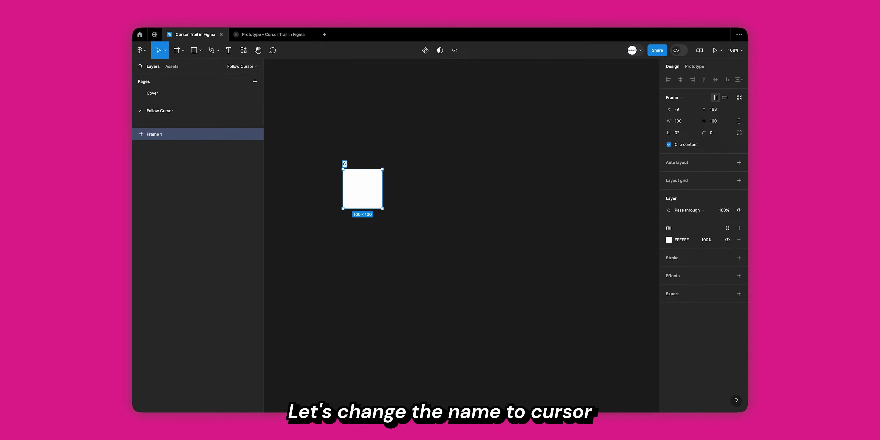
scroll(348, 156, "up", 3)
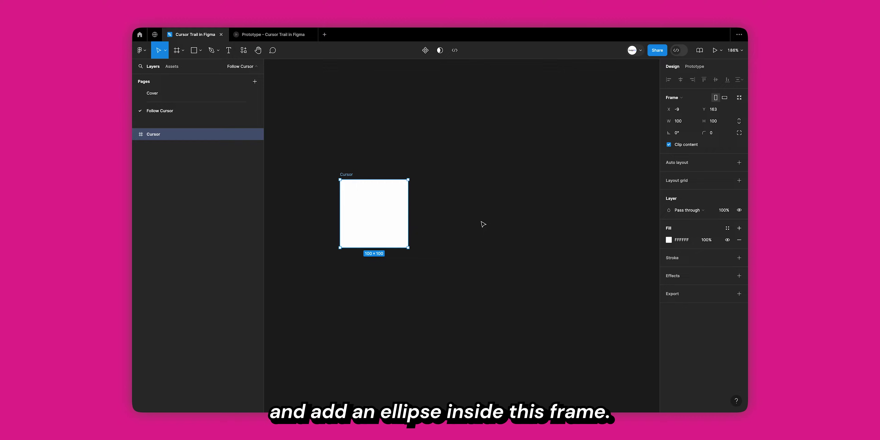
- Remove the Cursor frame's white fill and add a 100×100 ellipse centred inside it
left_click(740, 240)
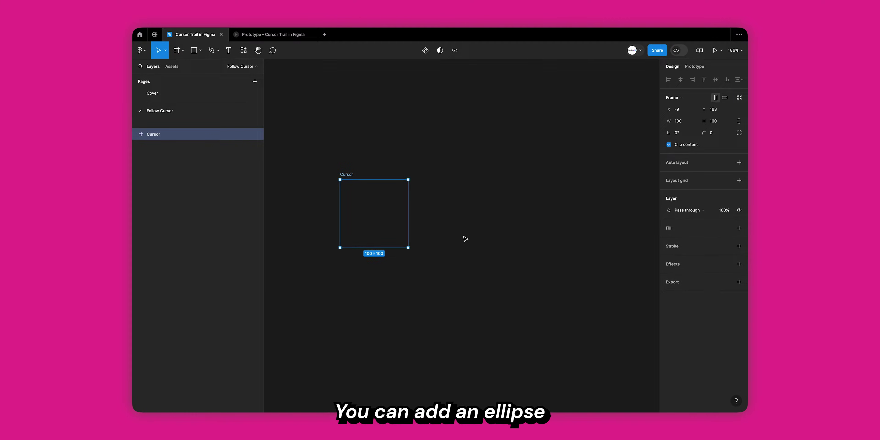
left_click(417, 205)
left_click(364, 203)
key("o")
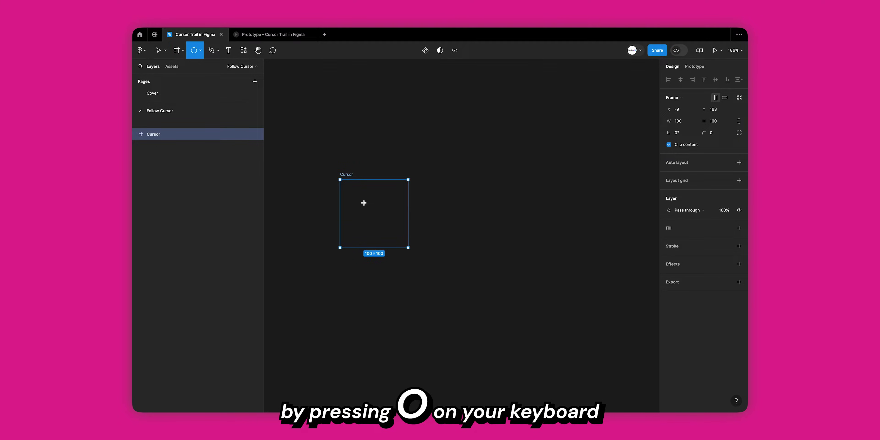
left_click(374, 206)
left_click(680, 80)
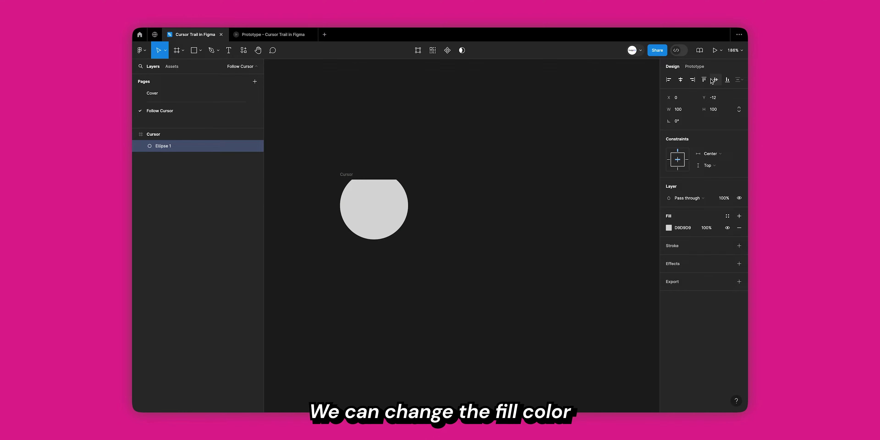
left_click(715, 80)
- Give the ellipse a deep red B10000 fill
left_click(678, 159)
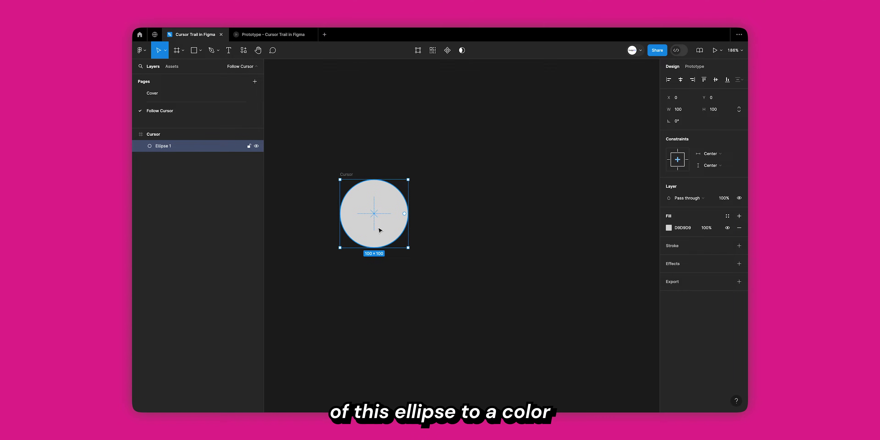
left_click(668, 227)
left_click_drag(642, 260, 679, 282)
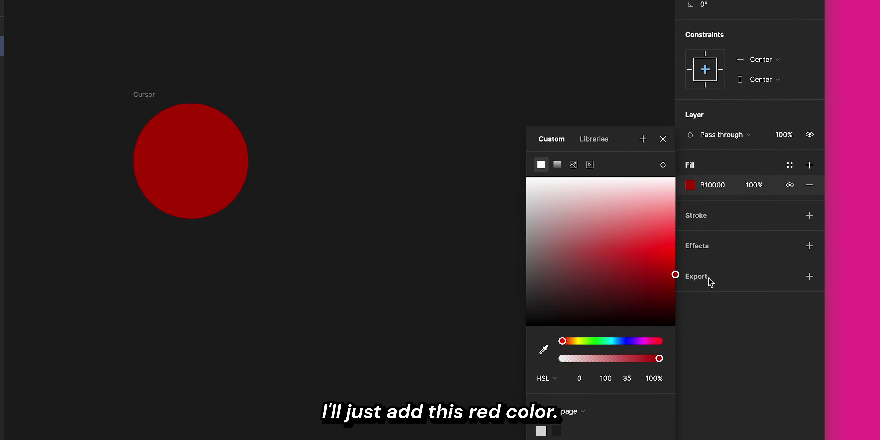
left_click(662, 138)
- Add a Layer blur effect of 300 to the red circle
left_click(400, 226)
left_click(187, 201)
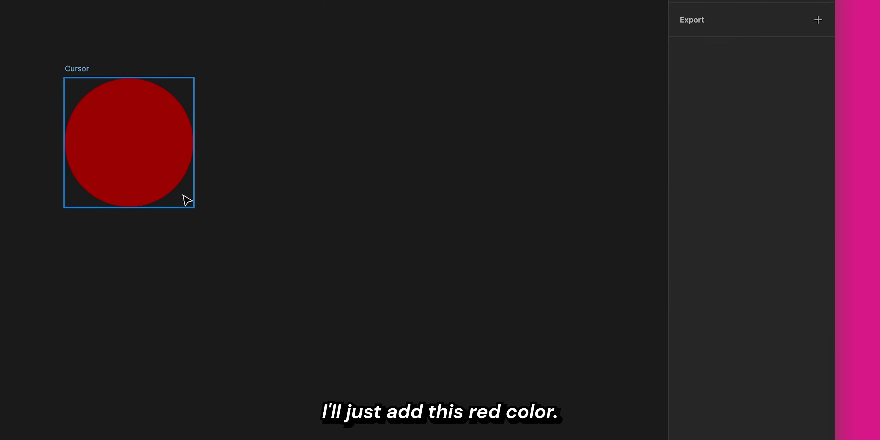
left_click(173, 186)
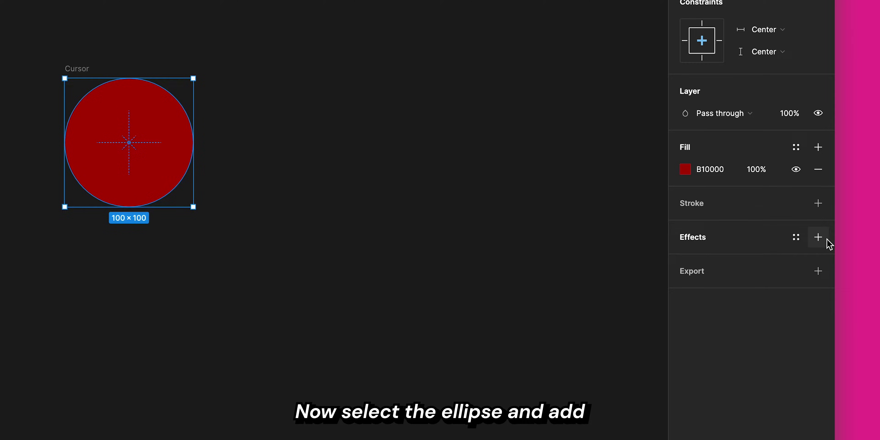
left_click(818, 237)
left_click(721, 259)
left_click(728, 245)
left_click(685, 260)
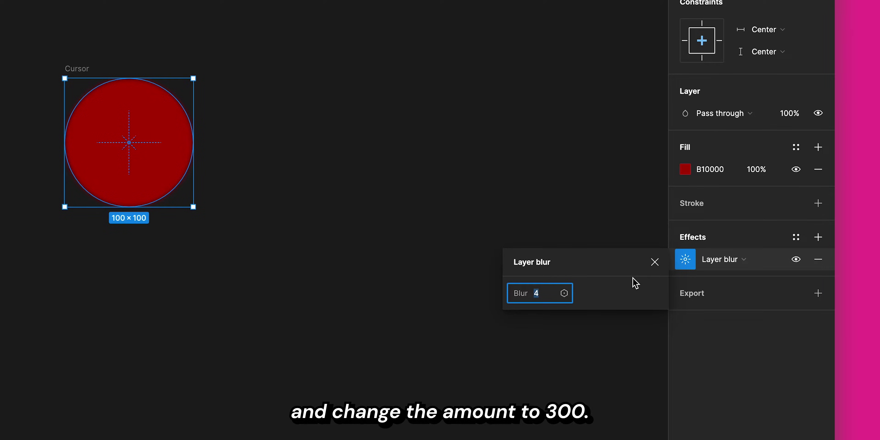
type("2")
type("300")
key("Return")
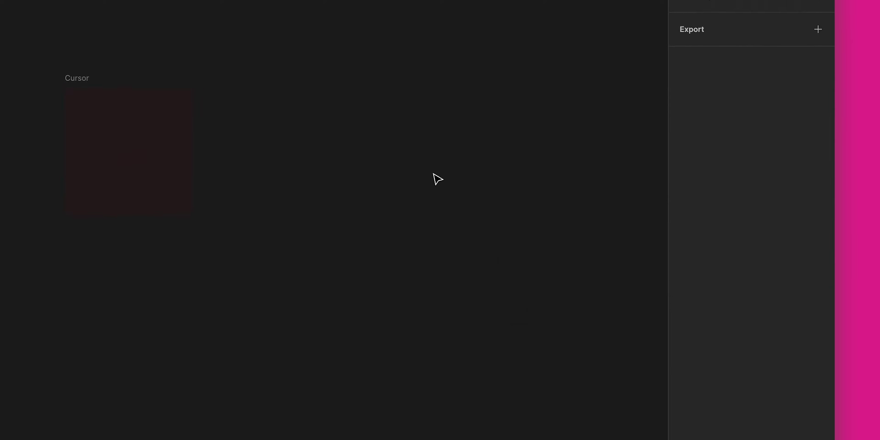
- Turn off Clip content on the Cursor frame
left_click(90, 79)
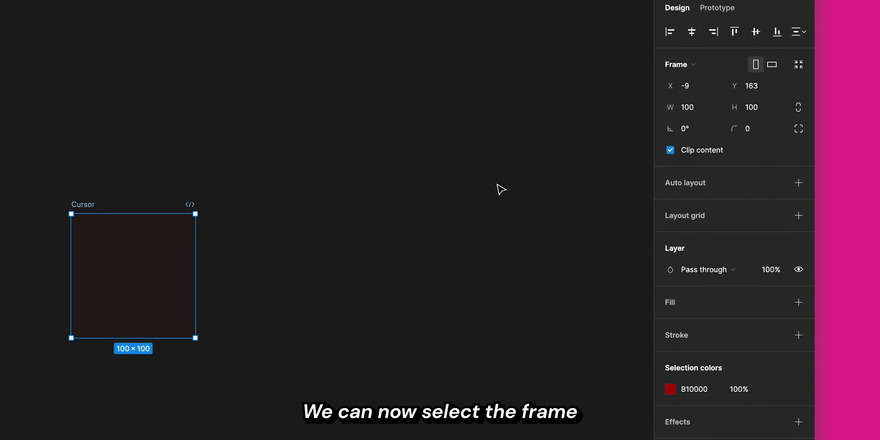
left_click(678, 188)
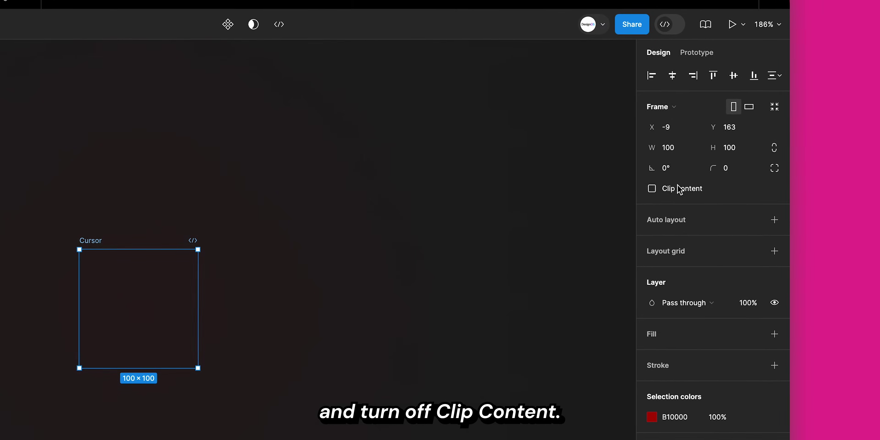
left_click(503, 258)
scroll(503, 257, "down", 5)
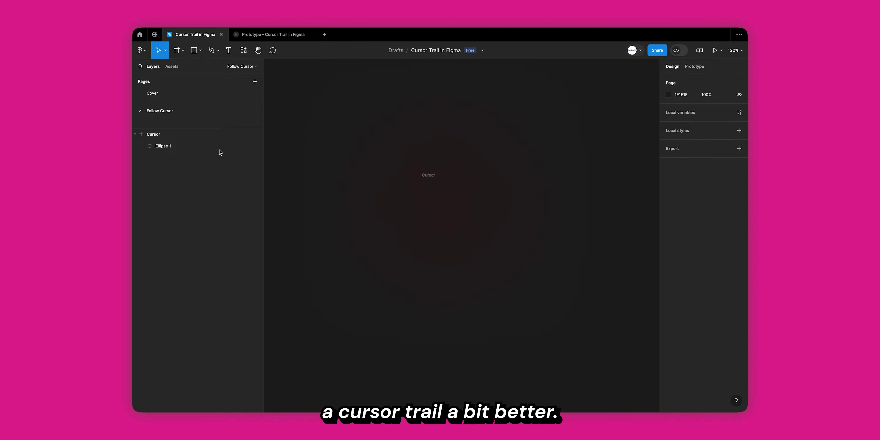
- Rename the ellipse layer to Blur
left_click(213, 146)
double_click(213, 147)
type("Cu")
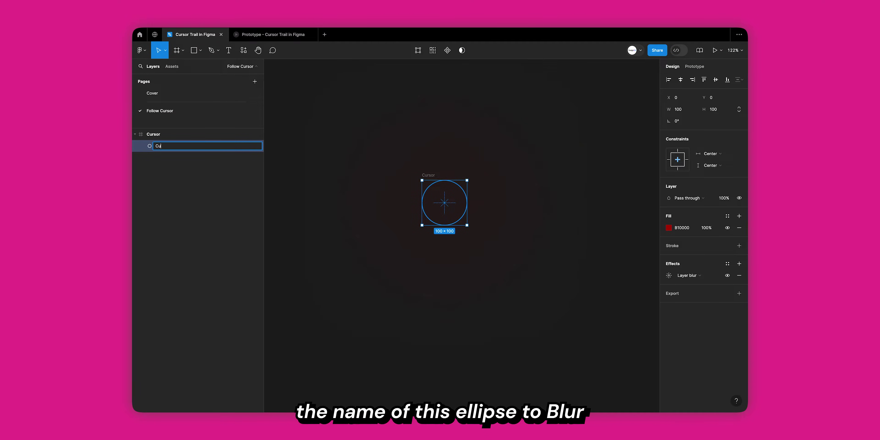
key("Return")
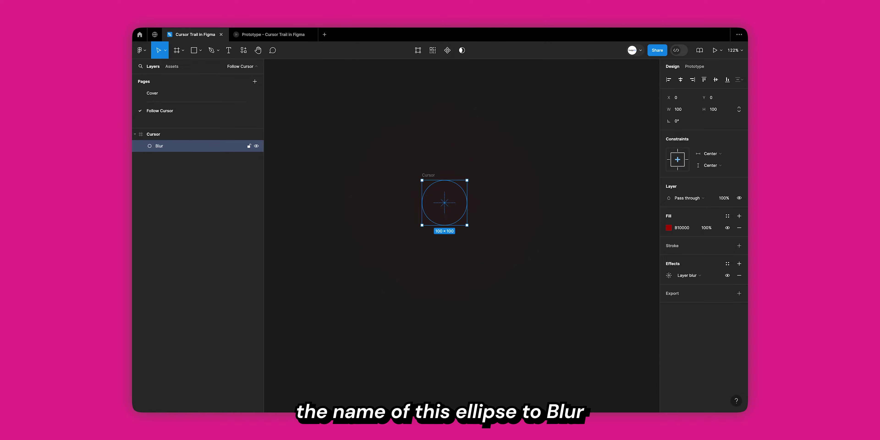
- Duplicate the Cursor frame just to its right, then select the left frame's Blur circle
left_click(427, 176)
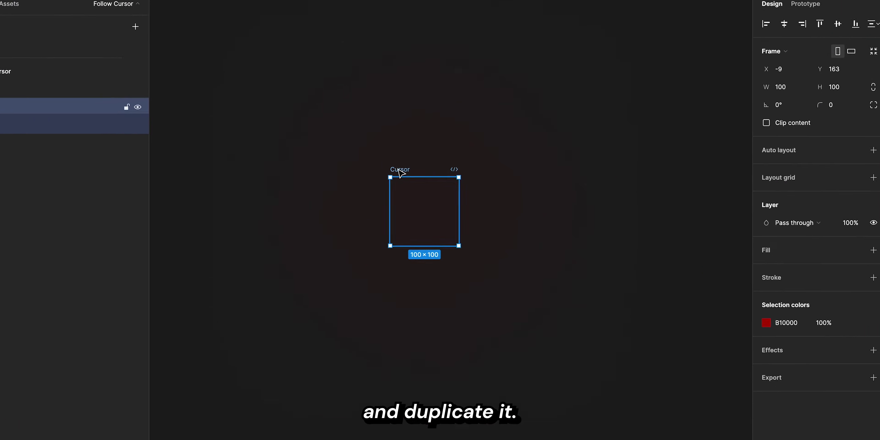
left_click_drag(424, 175, 484, 177)
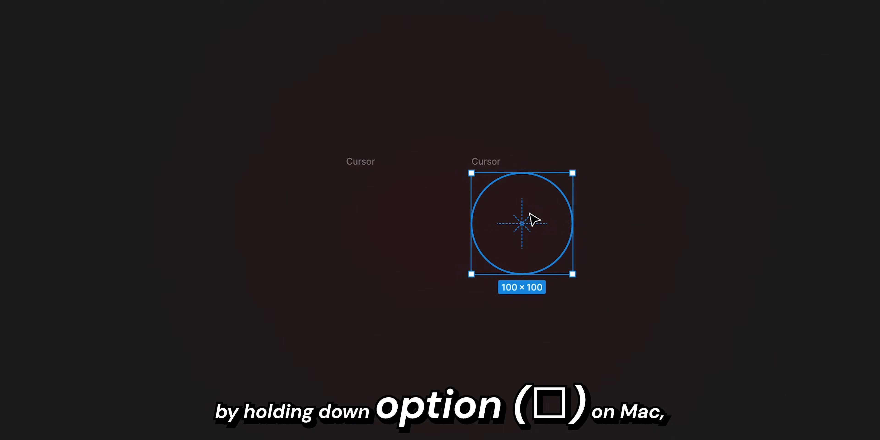
left_click(379, 230)
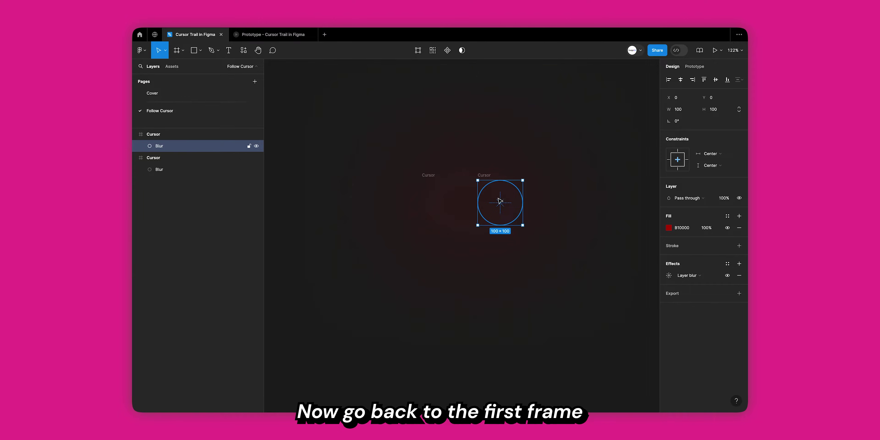
left_click(381, 230)
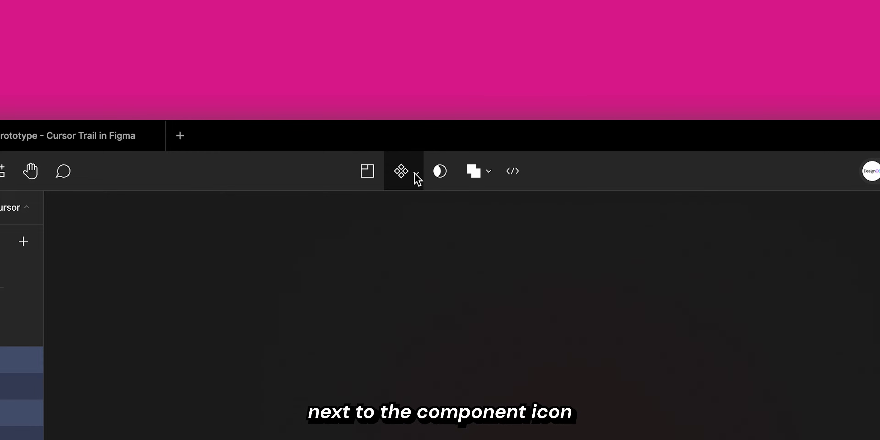
- Combine both Cursor frames into a Cursor component set with two Default variants
left_click(416, 174)
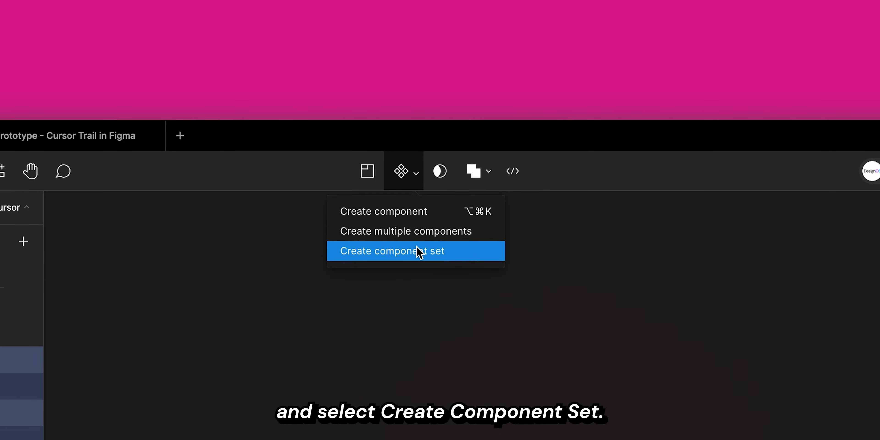
left_click(420, 251)
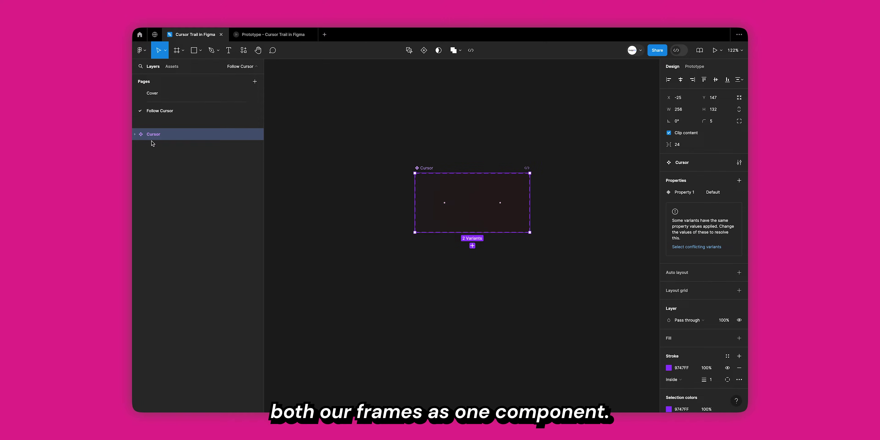
left_click(135, 134)
left_click(162, 147)
left_click(163, 169)
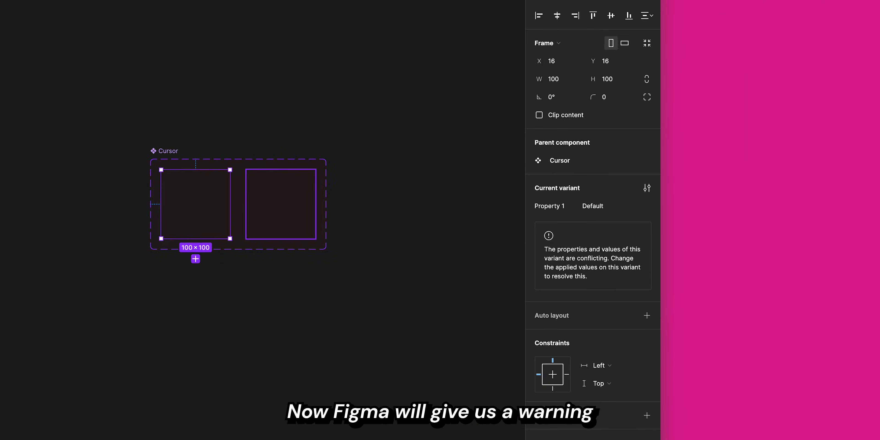
key("Escape")
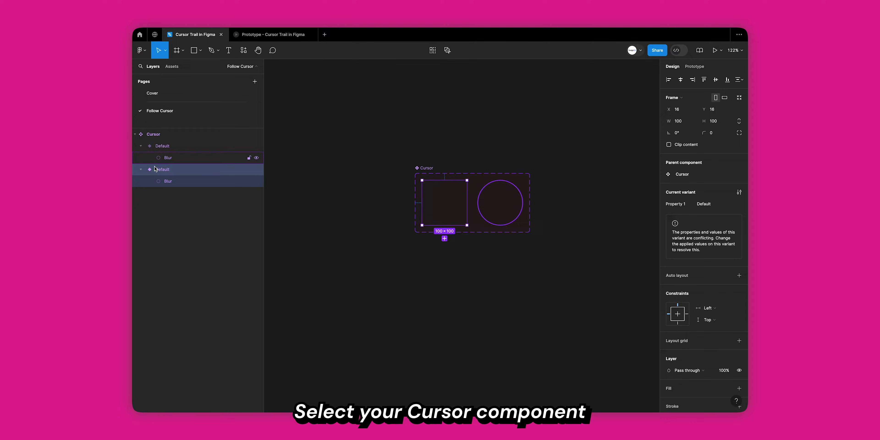
- Rename the component set's Property 1 to State
left_click(165, 137)
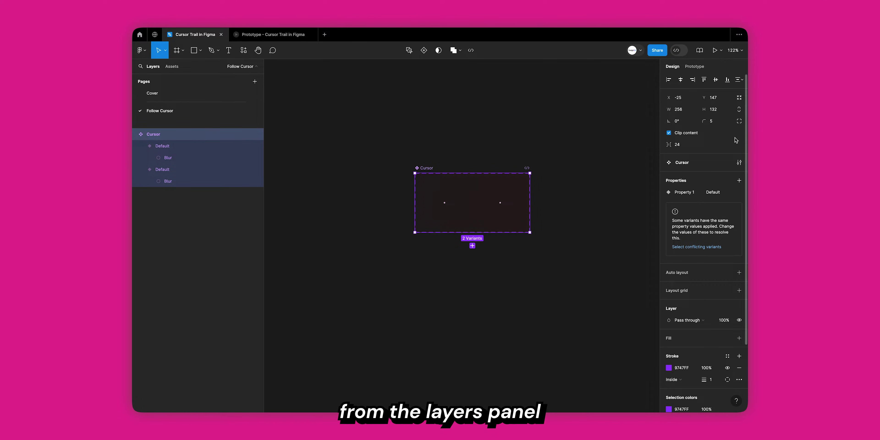
double_click(691, 192)
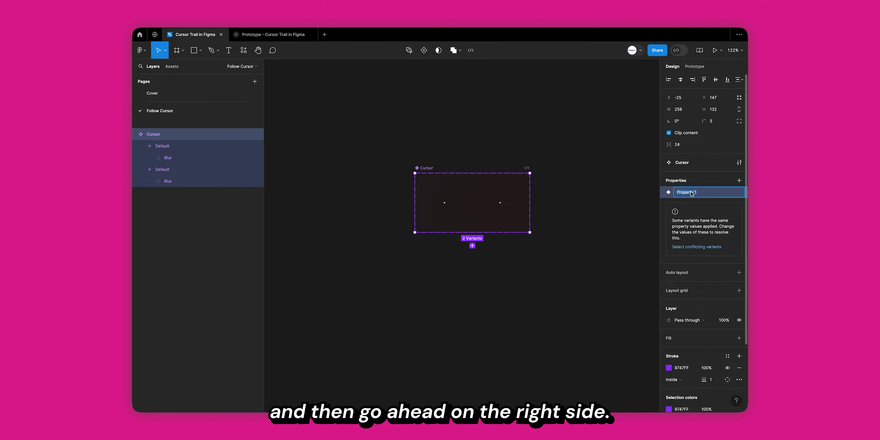
type("S")
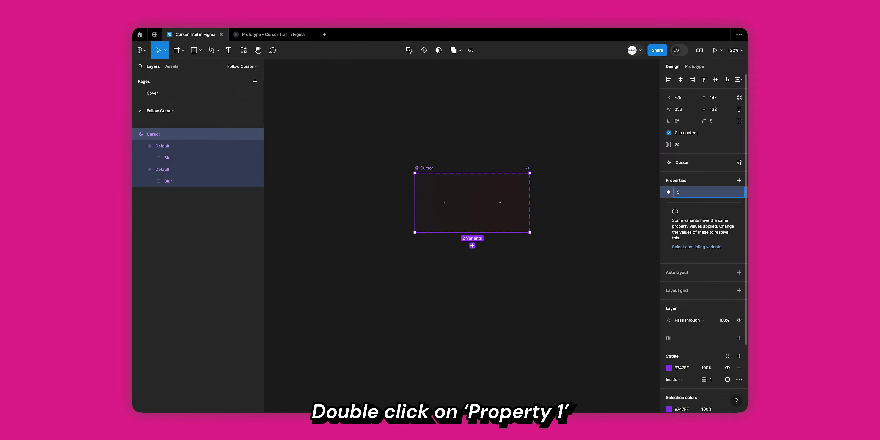
type("tate")
key("Return")
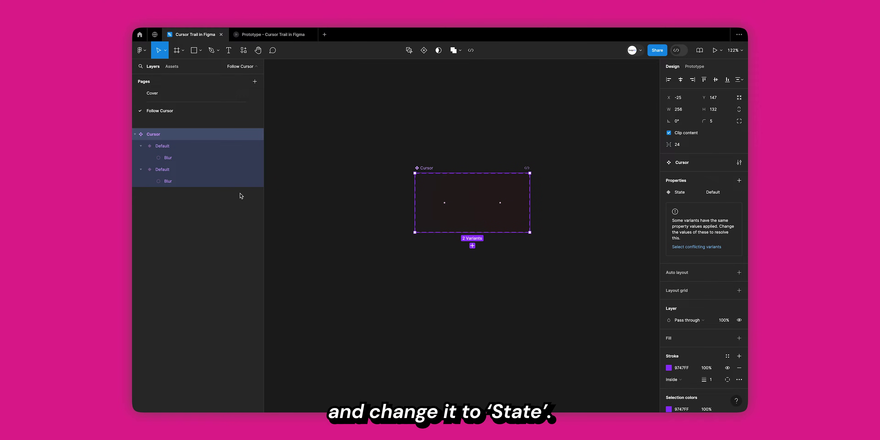
- Set the second variant's State value to Inactive and start editing the other variant's value
left_click(219, 170)
left_click(713, 204)
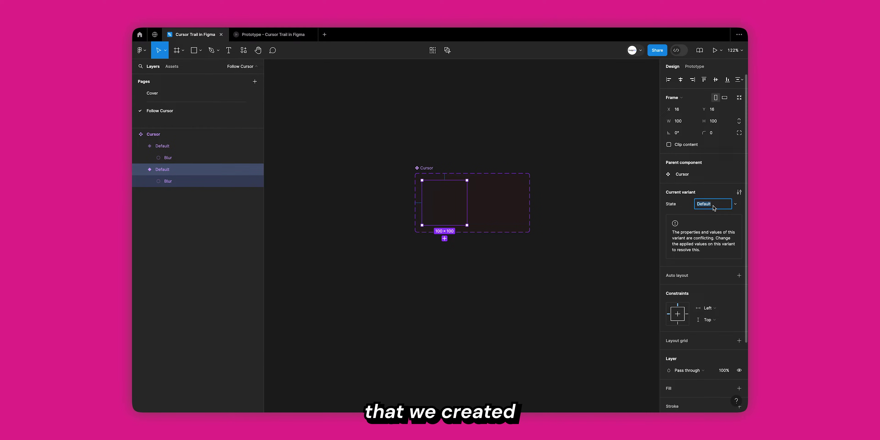
key("BackSpace")
type("Inactive")
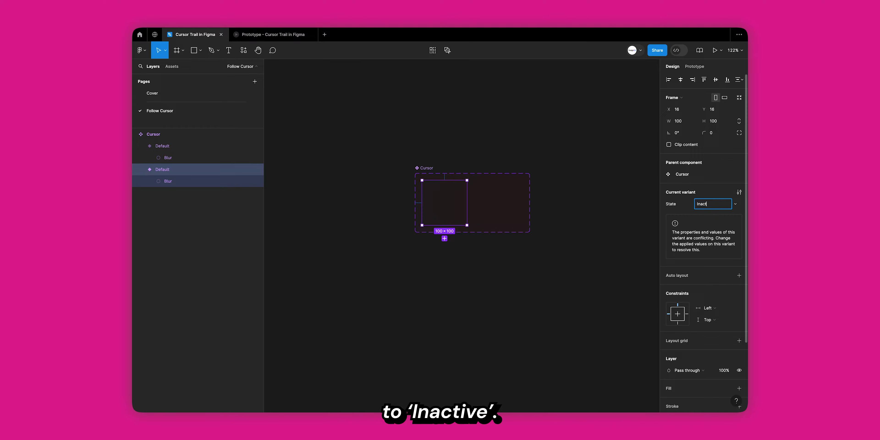
key("Return")
left_click(206, 149)
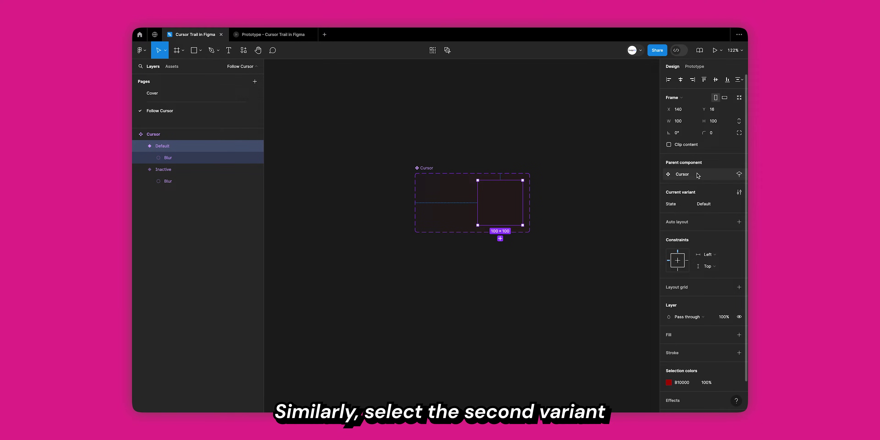
left_click(702, 203)
- Set the remaining variant's State value to Active
type("Active")
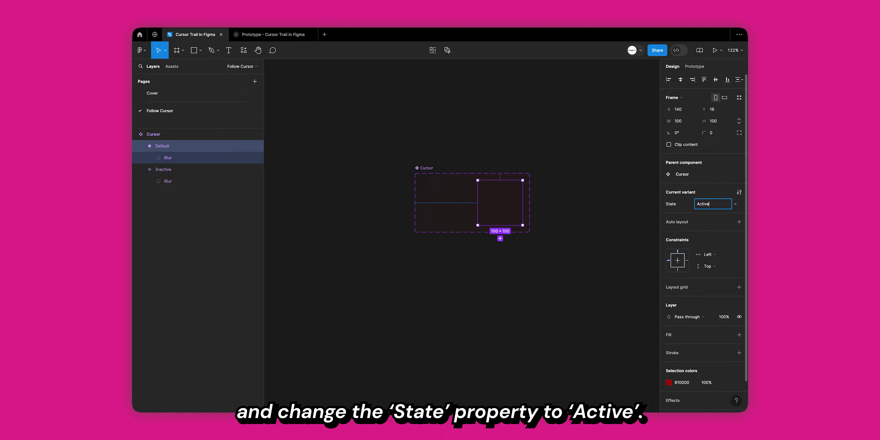
key("Return")
left_click(536, 288)
scroll(521, 239, "up", 2)
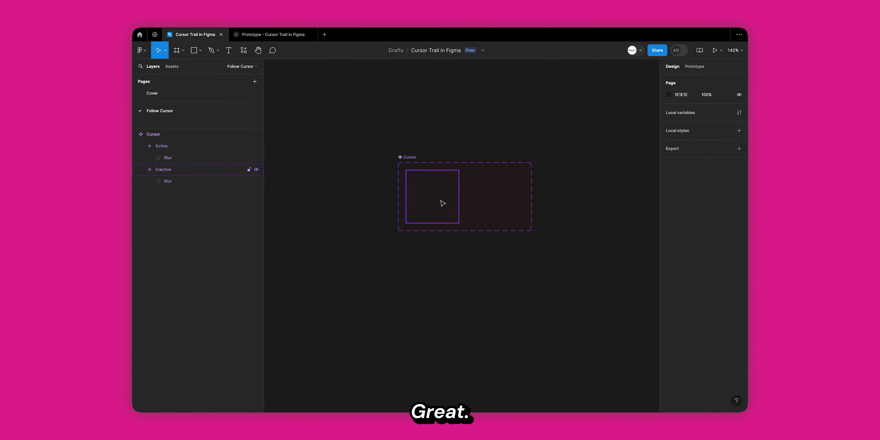
- Link Inactive to Active: While hovering, Smart animate, Gentle easing
left_click(446, 202)
scroll(461, 198, "up", 3)
left_click(696, 69)
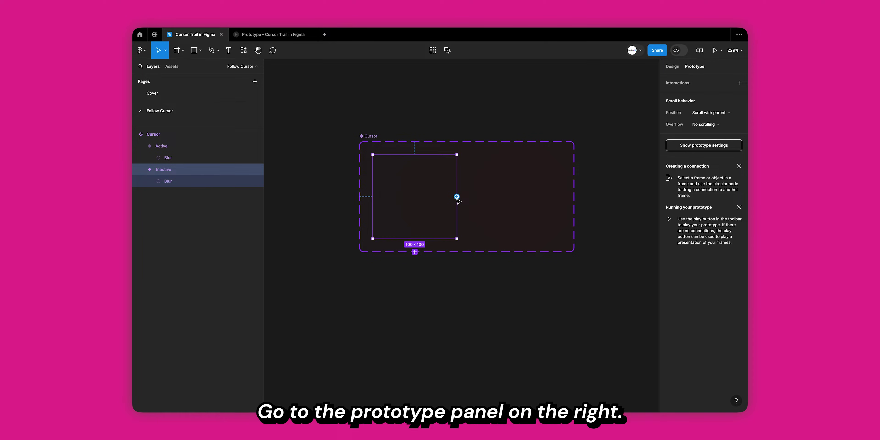
left_click_drag(457, 197, 496, 193)
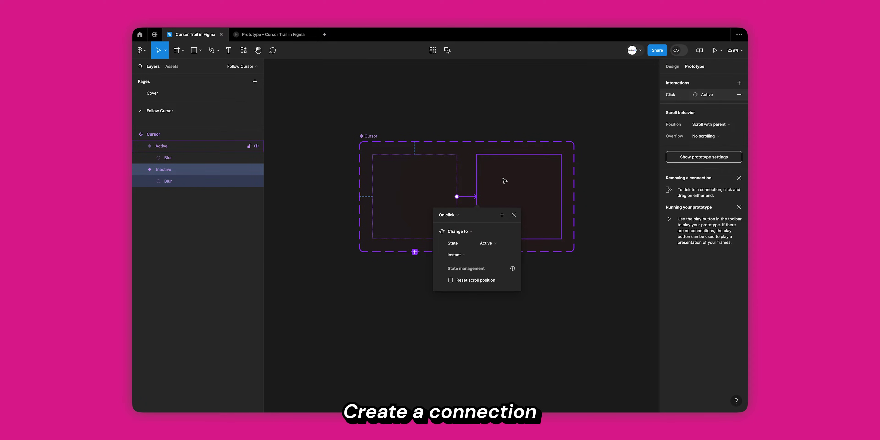
left_click(448, 219)
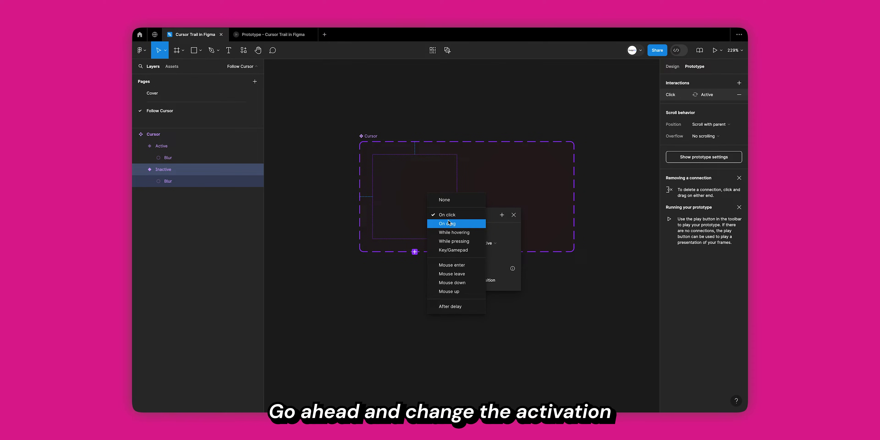
left_click(452, 233)
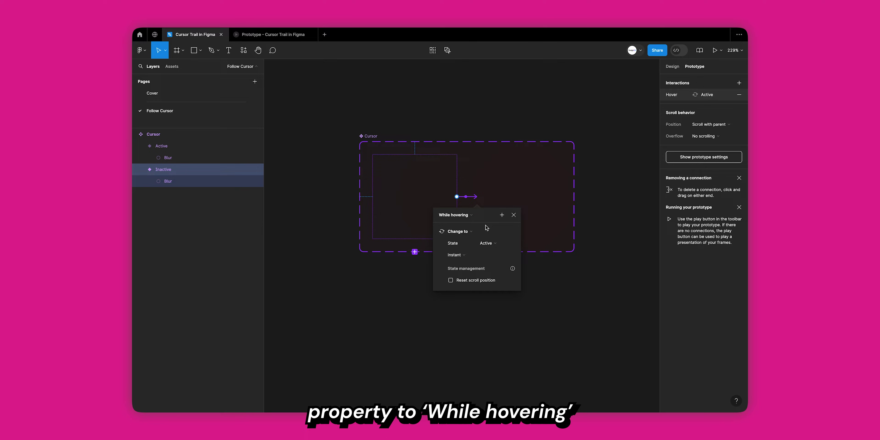
left_click(473, 259)
left_click(474, 274)
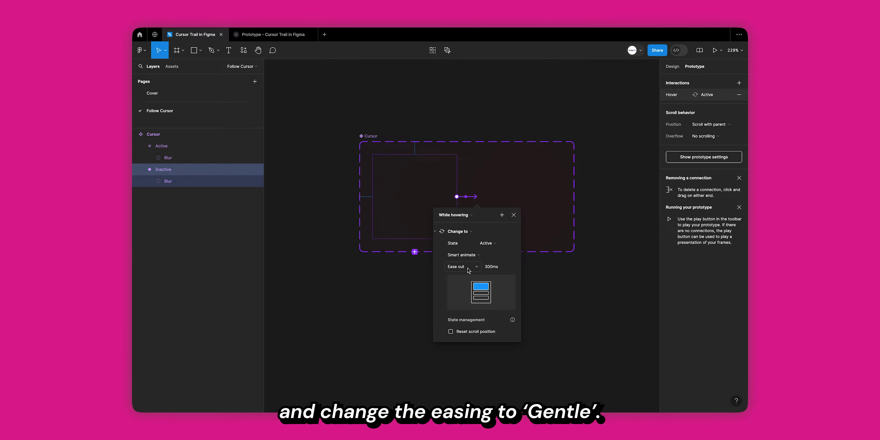
left_click(469, 270)
left_click(475, 325)
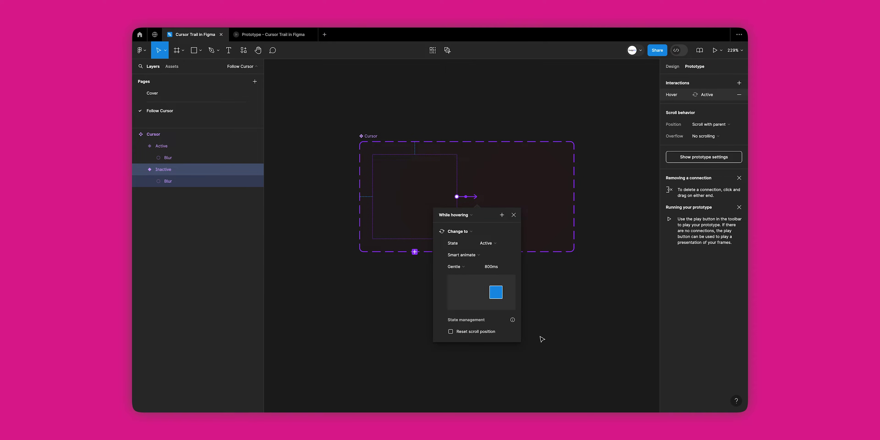
left_click(514, 215)
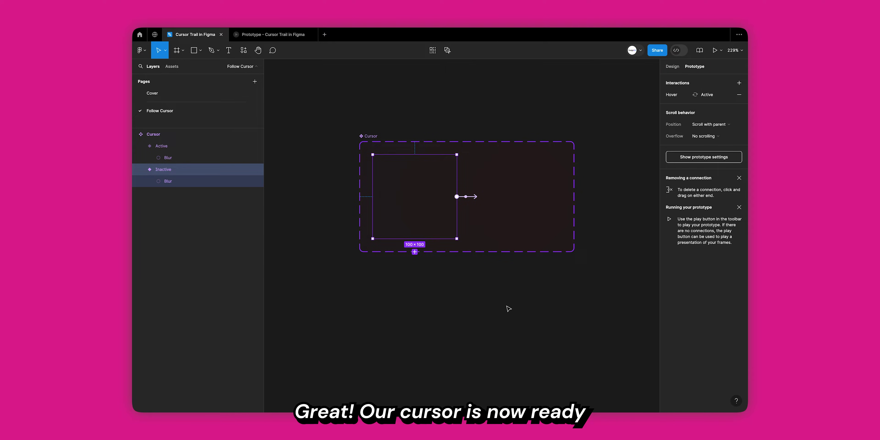
- Add a 1280×832 MacBook Air frame below the Cursor component with fill 111111
left_click(507, 309)
scroll(507, 313, "down", 2)
key("f")
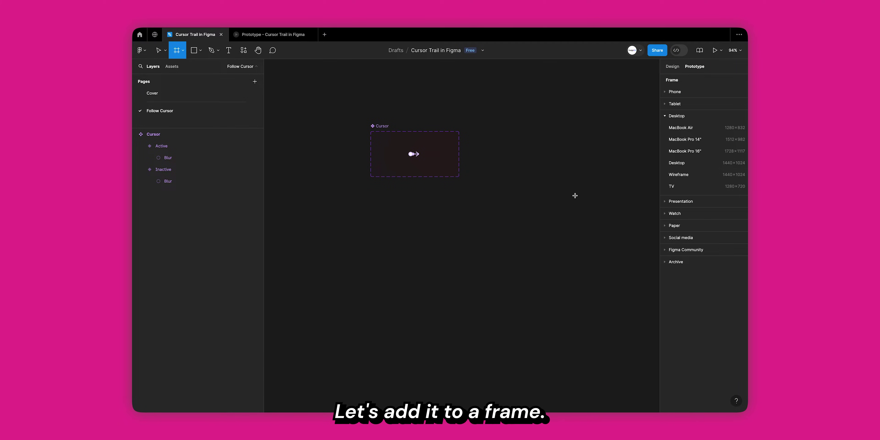
left_click(685, 129)
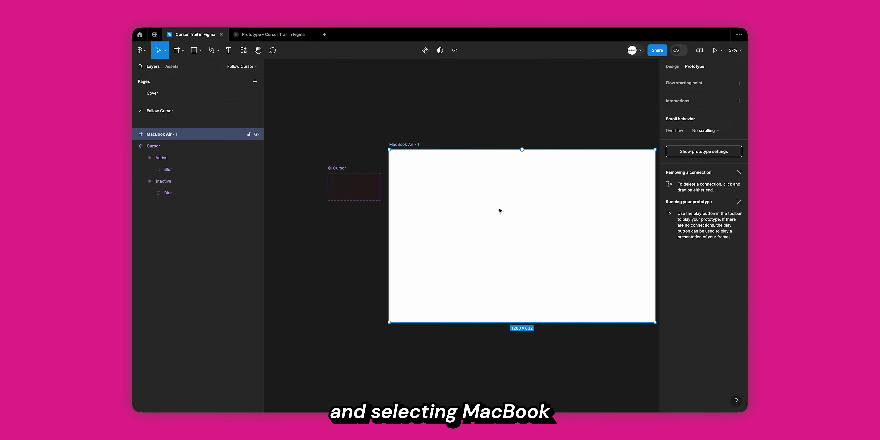
left_click_drag(411, 146, 346, 228)
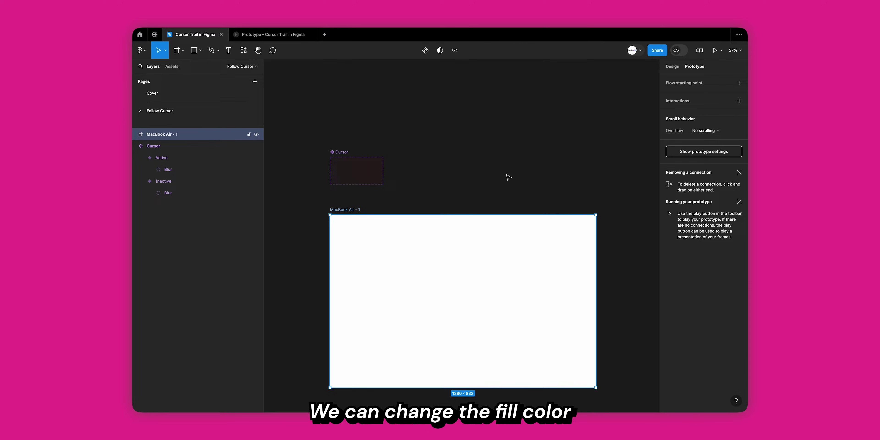
left_click(672, 66)
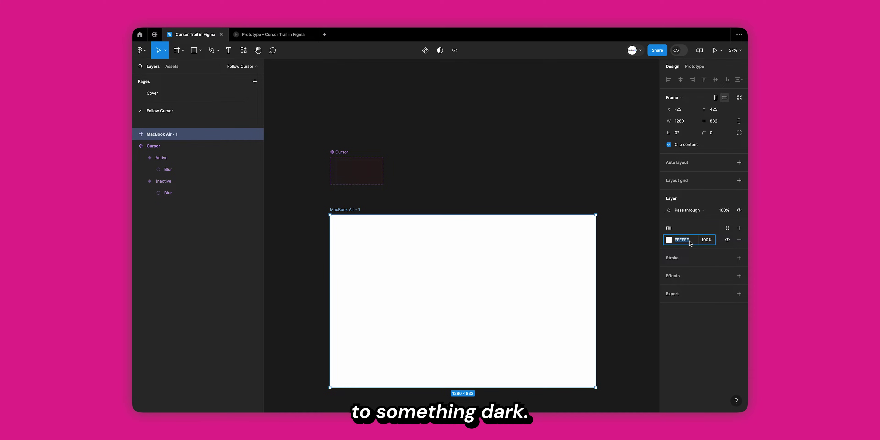
type("111111")
key("Return")
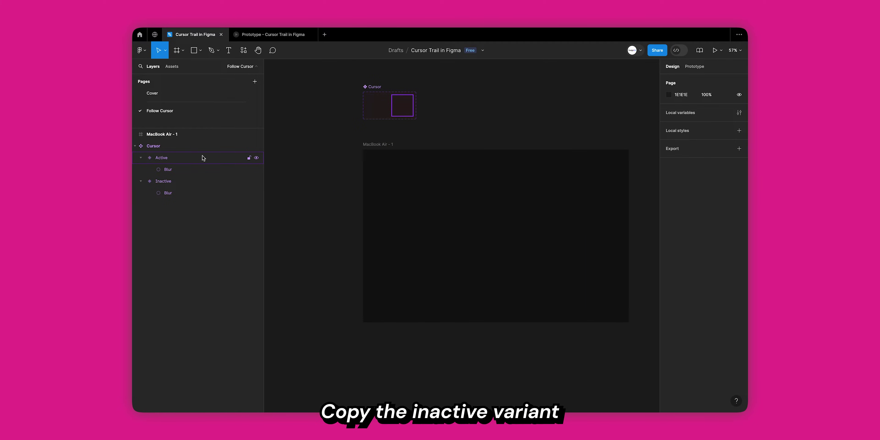
- Paste an Inactive Cursor instance into MacBook Air - 1, aligned to its top-left corner
left_click(210, 146)
left_click(170, 182)
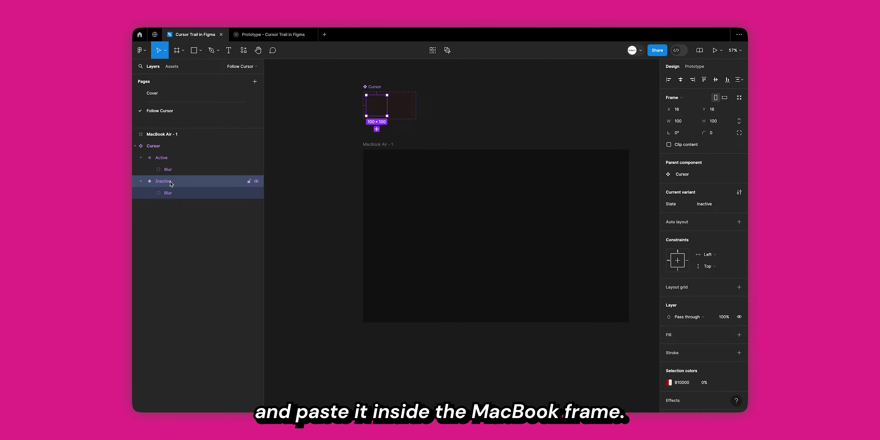
left_click(369, 144)
scroll(379, 190, "up", 3)
key("ctrl+v")
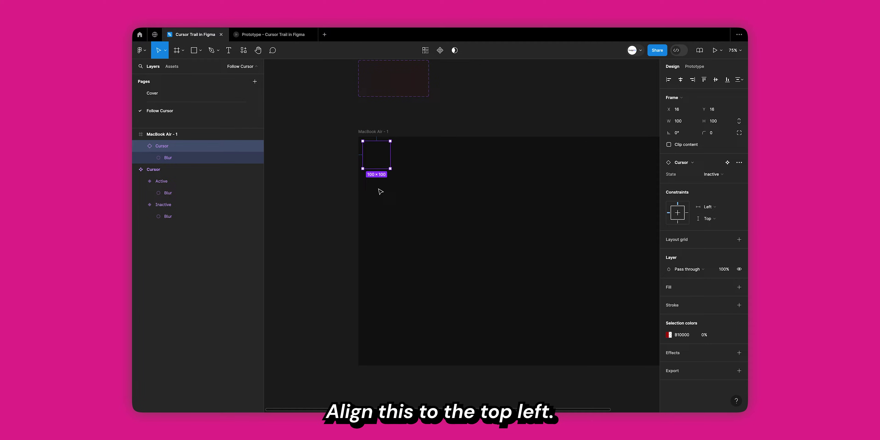
left_click(667, 80)
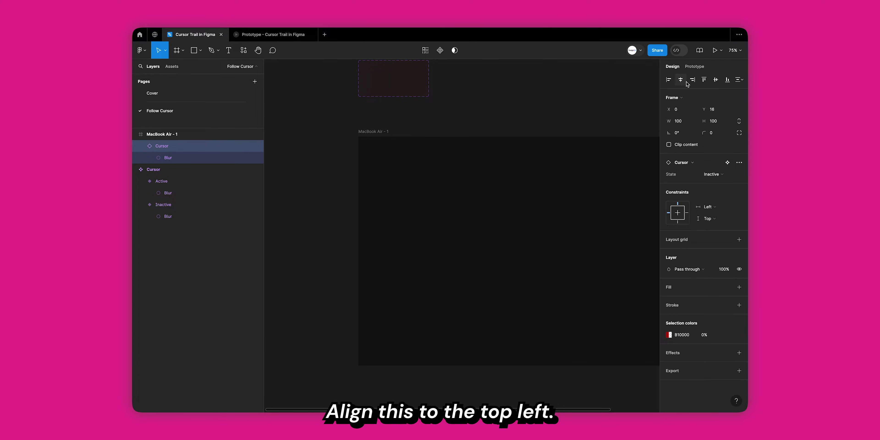
left_click(701, 81)
- Repeat the Cursor into a row of thirteen along the top edge and select them all
key("ctrl+d")
left_click_drag(376, 156, 403, 156)
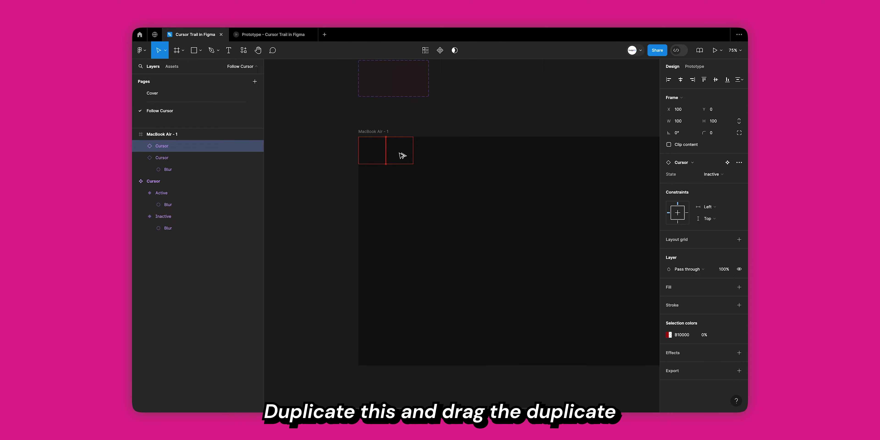
scroll(426, 158, "down", 5)
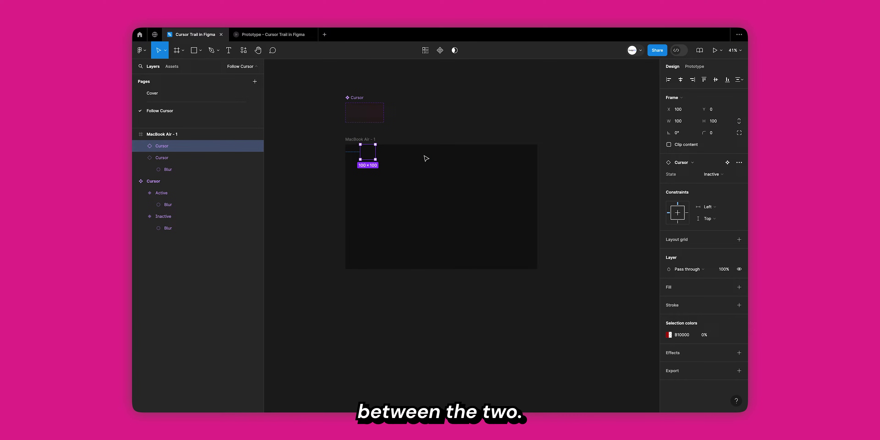
key("ctrl+d")
key("super+d")
key("super+d")
key("super+d")
key("super+d")
key("super+d")
key("super+d")
key("super+d")
key("super+d")
key("super+d")
key("super+d")
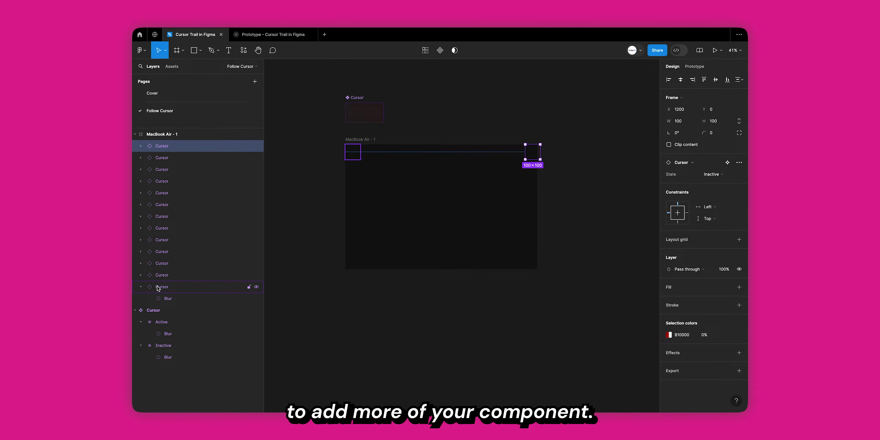
left_click(158, 288)
left_click(162, 149, "shift")
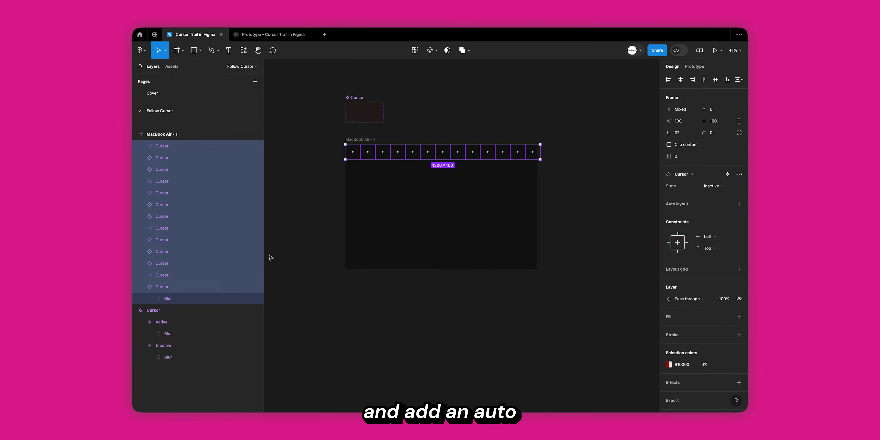
- Wrap the thirteen Cursors in an auto layout frame named BG set to Wrap
key("shift+a")
double_click(186, 150)
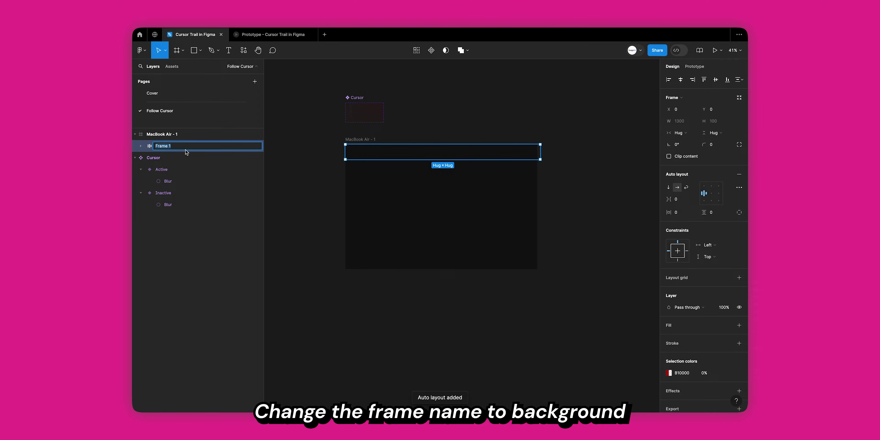
key("Return")
left_click(141, 146)
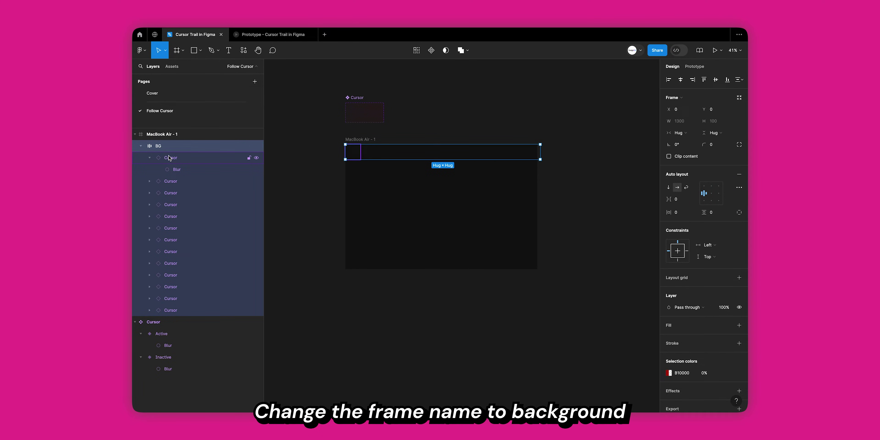
left_click(170, 157)
left_click(158, 146)
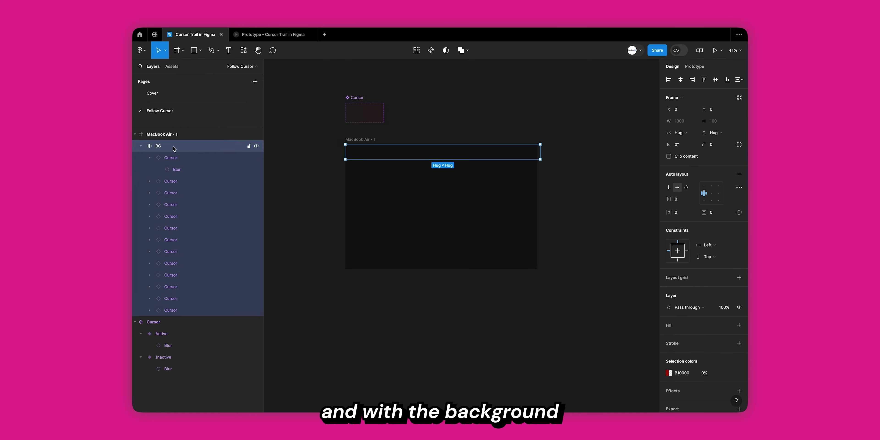
left_click(687, 188)
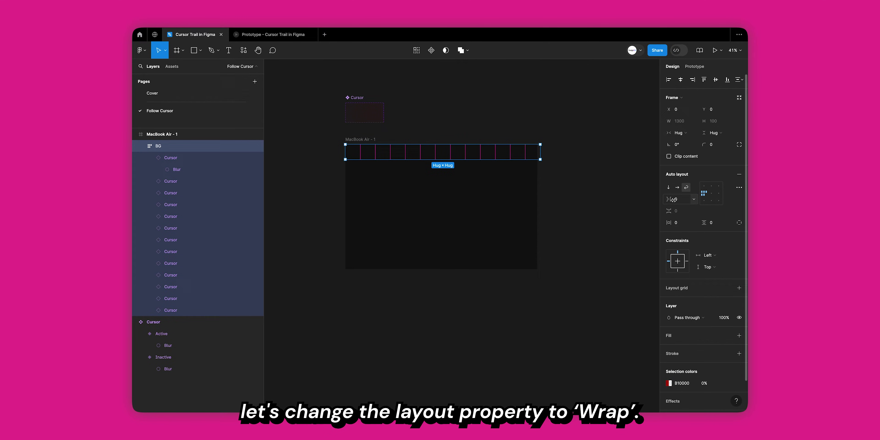
- Duplicate Cursor instances until BG holds 28, spanning 2800 px wide
left_click(167, 159)
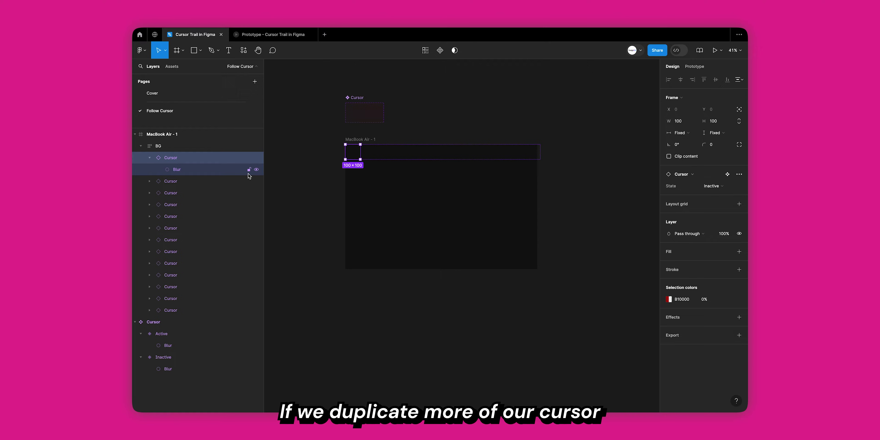
key("ctrl+d")
key("ctrl+d")
key("ctrl+d")
key("ctrl+d")
key("ctrl+d")
key("ctrl+d")
key("ctrl+d")
key("ctrl+d")
key("ctrl+d")
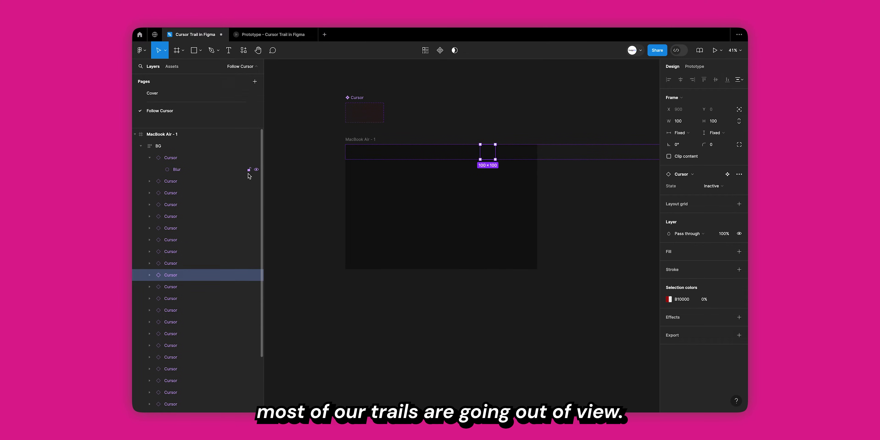
key("ctrl+d")
key("ctrl+d")
key("ctrl+d")
key("ctrl+d")
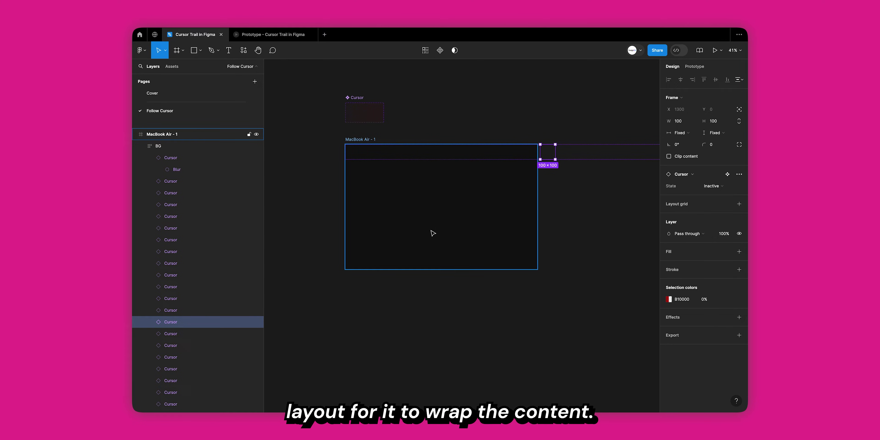
key("ctrl+d")
key("ctrl+d")
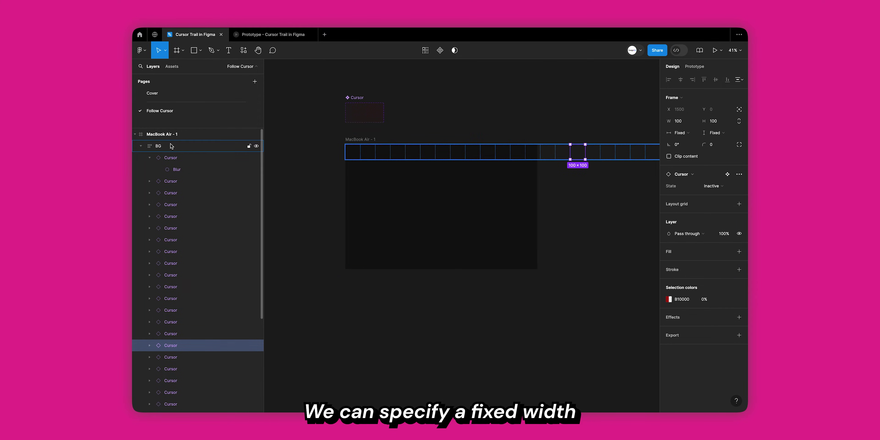
key("Escape")
- Narrow BG to 1300 wide and keep duplicating Cursors until the grid fills the frame
scroll(386, 190, "down", 3)
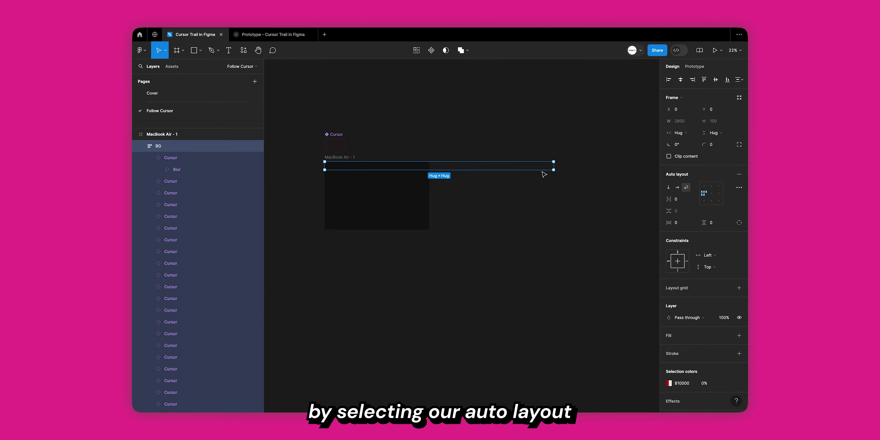
left_click_drag(554, 165, 431, 171)
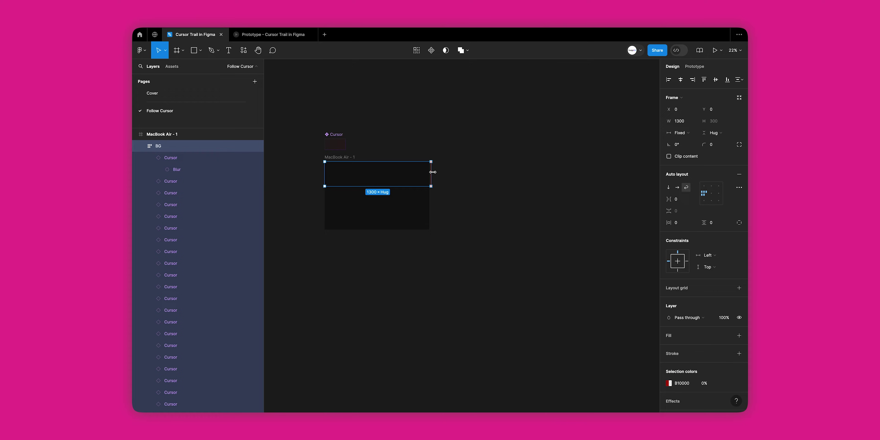
left_click(184, 160)
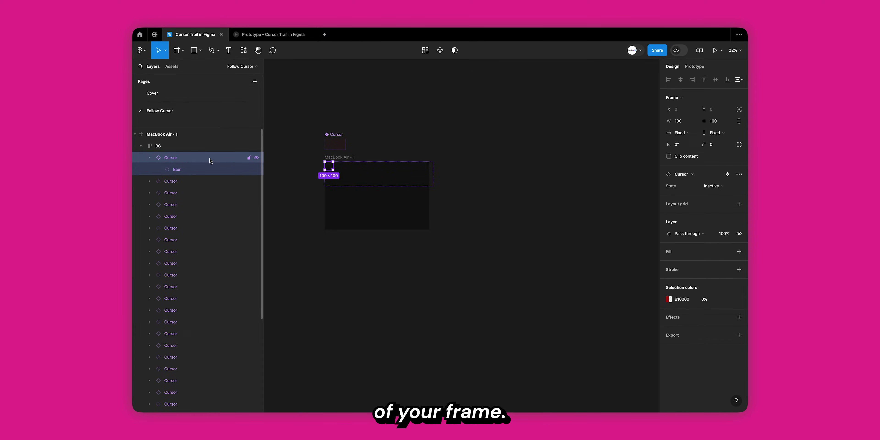
key("Tab")
key("Tab")
key("Tab")
key("Tab")
key("Tab")
key("Tab")
key("Tab")
key("Tab")
key("Tab")
key("Tab")
key("Tab")
key("Tab")
key("Tab")
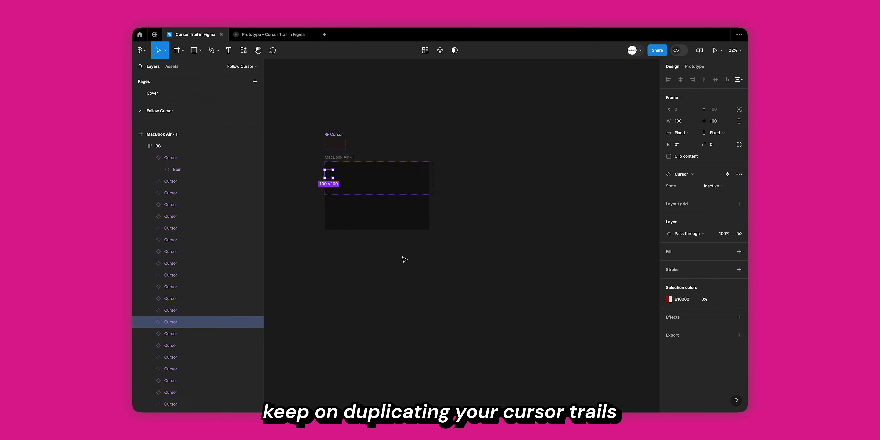
key("Tab")
key("Tab")
key("Tab")
key("Tab")
key("Tab")
key("Tab")
key("Tab")
key("Tab")
key("Tab")
key("Tab")
key("Tab")
key("Tab")
key("Tab")
key("Tab")
key("Tab")
key("Tab")
key("Tab")
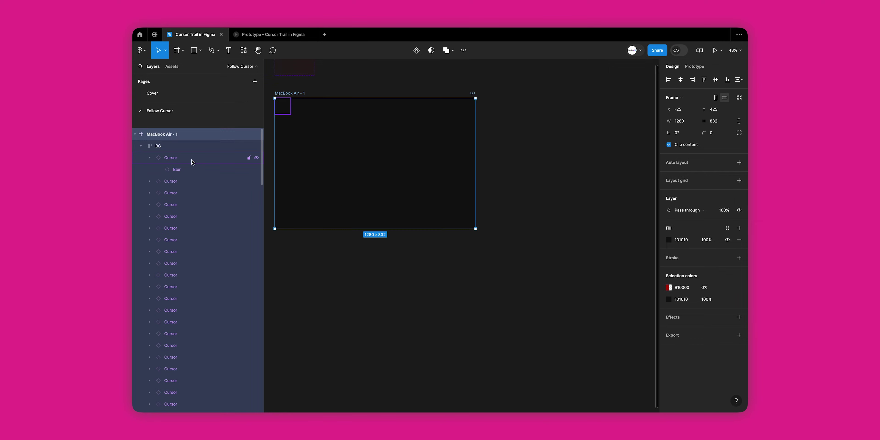
key("Tab")
key("Tab")
key("Tab")
key("Tab")
key("Tab")
key("Tab")
key("Tab")
key("Tab")
key("Tab")
key("Tab")
key("Tab")
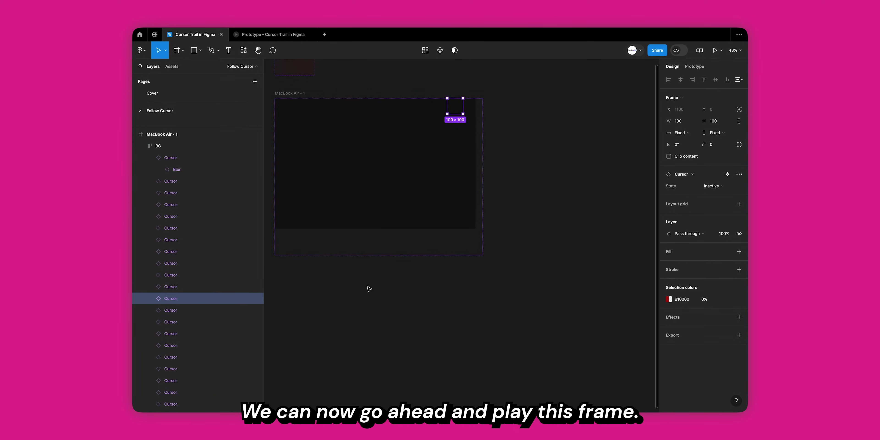
- Select the MacBook Air - 1 frame holding the Cursor grid
left_click(397, 325)
left_click(425, 229)
scroll(425, 228, "left", 5)
scroll(425, 228, "up", 2)
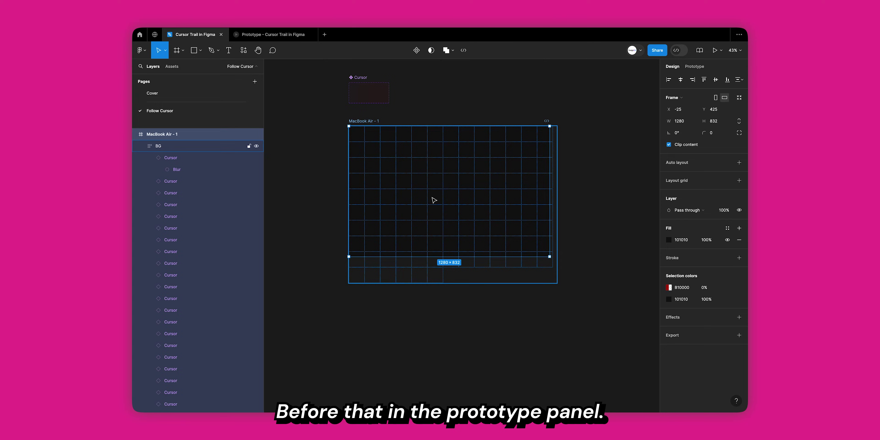
key("ctrl+g")
key("Escape")
left_click(369, 121)
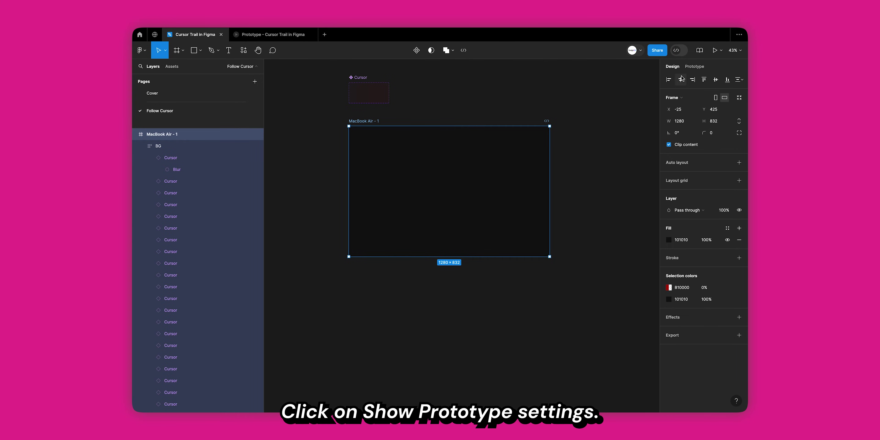
- Set the prototype preview device to MacBook Air (Silver), then select the MacBook Air - 1 frame
left_click(691, 69)
left_click(701, 150)
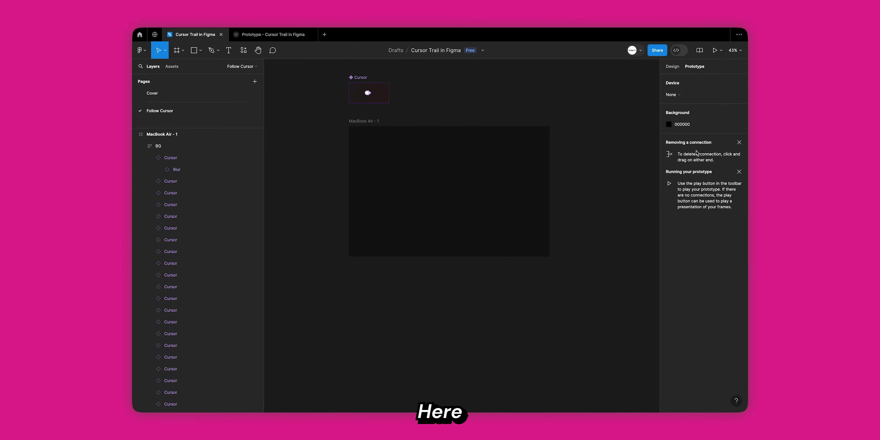
left_click(680, 97)
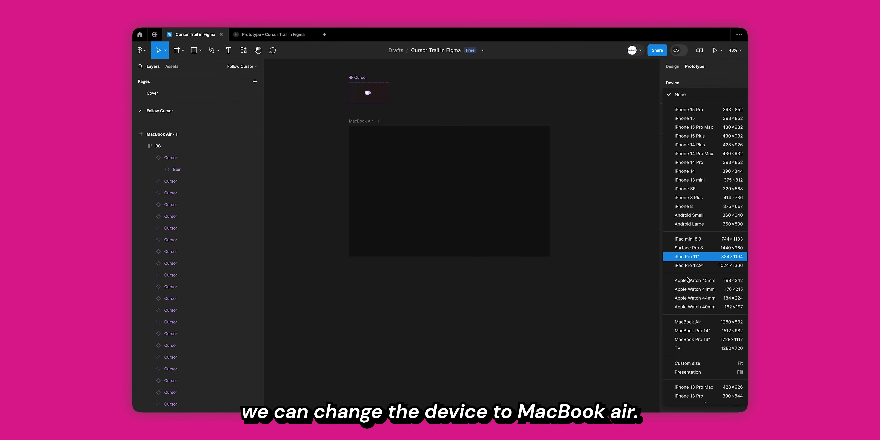
left_click(692, 323)
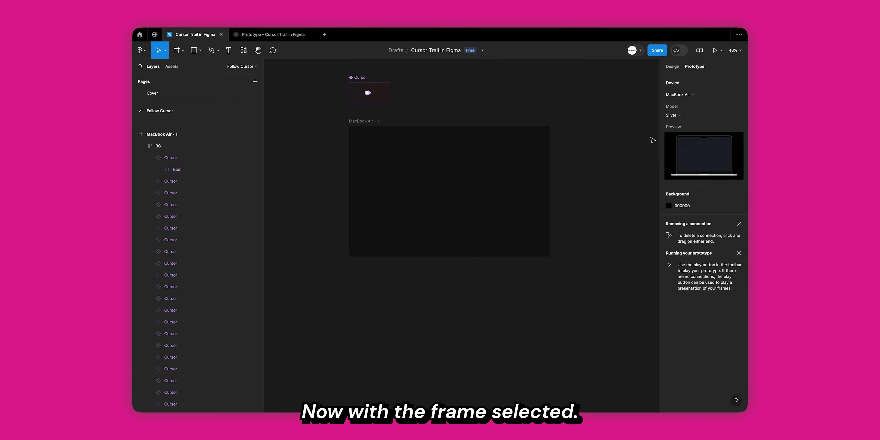
left_click(373, 121)
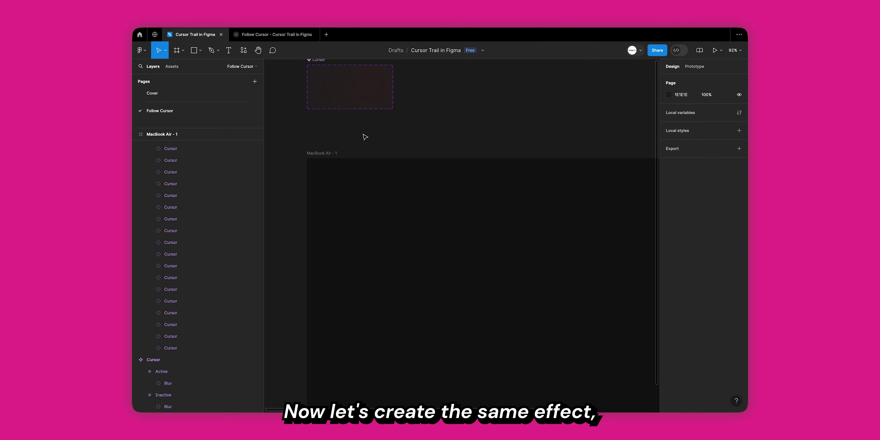
- Duplicate MacBook Air - 1 into MacBook Air - 2 and lock its BG layer
scroll(365, 137, "down", 5, "ctrl")
scroll(297, 141, "right", 3)
scroll(296, 141, "left", 3)
left_click(308, 142)
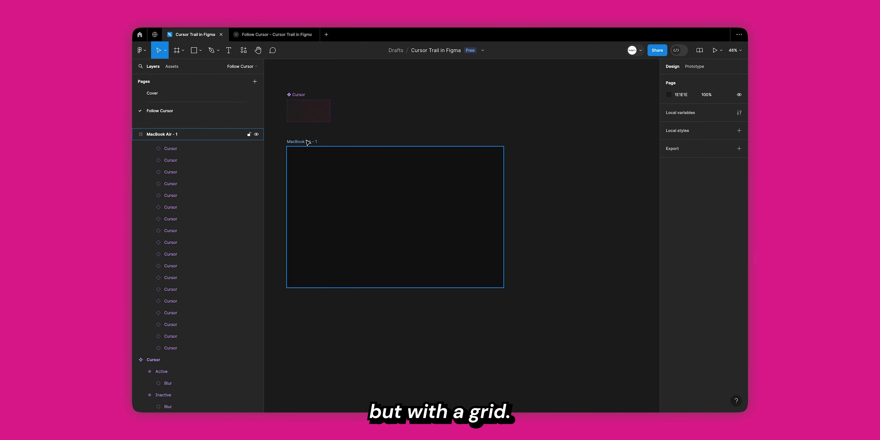
key("ctrl+d")
scroll(461, 218, "right", 3)
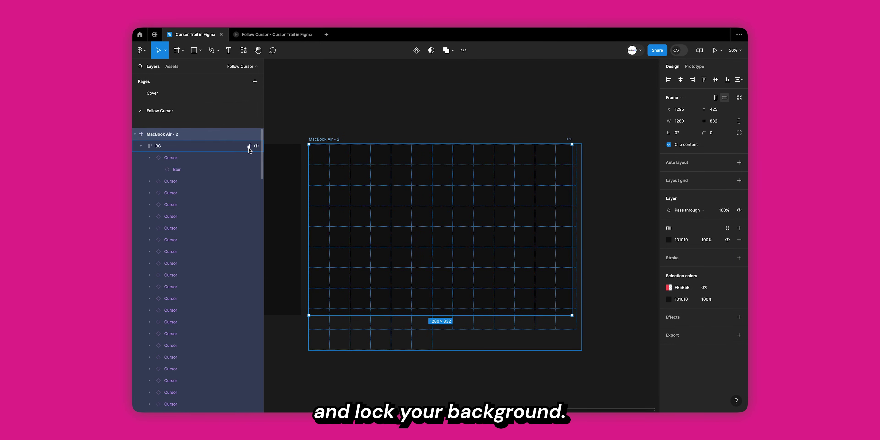
left_click(248, 146)
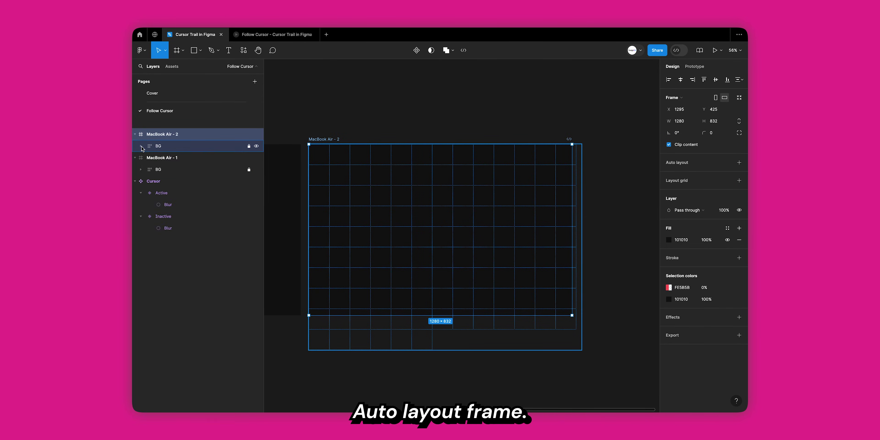
left_click(335, 106)
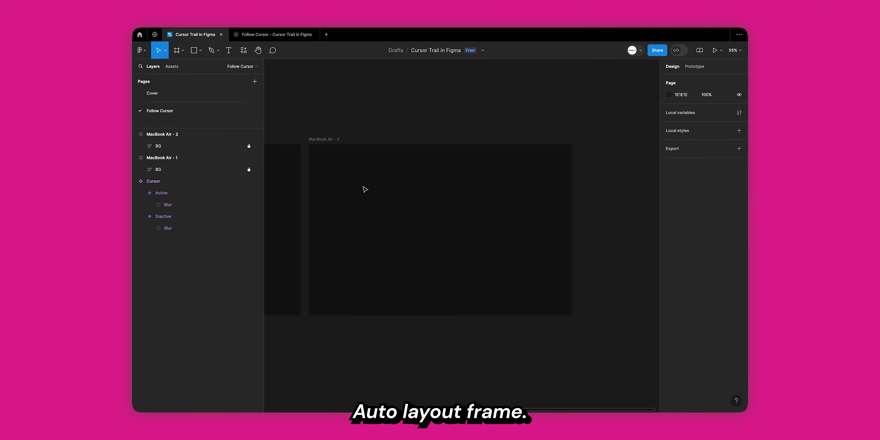
- Draw a rectangle at the frame's top-left, set its width to 2, and stretch it to the bottom
key("r")
left_click(351, 182)
left_click(668, 79)
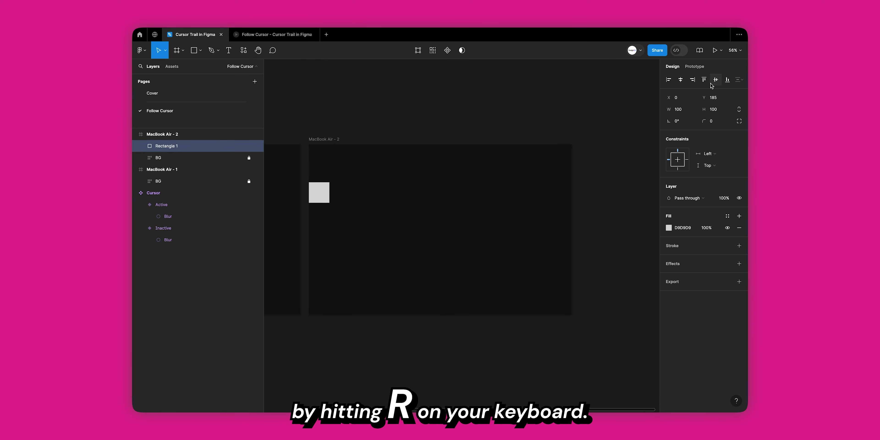
left_click(704, 80)
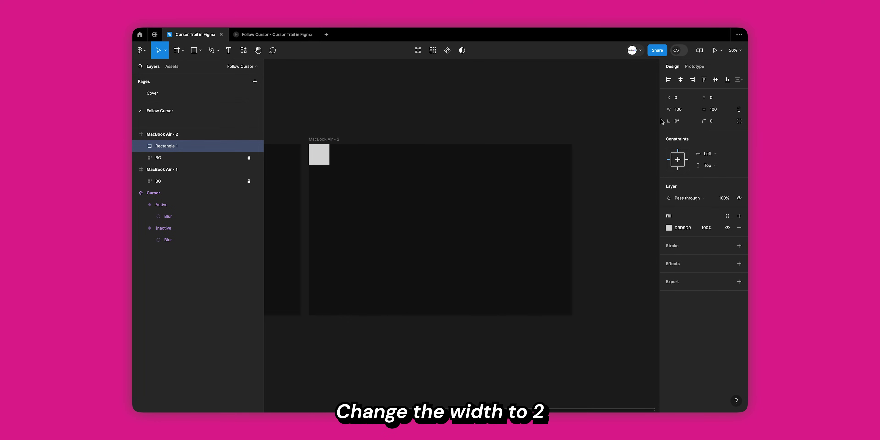
double_click(682, 114)
type("2")
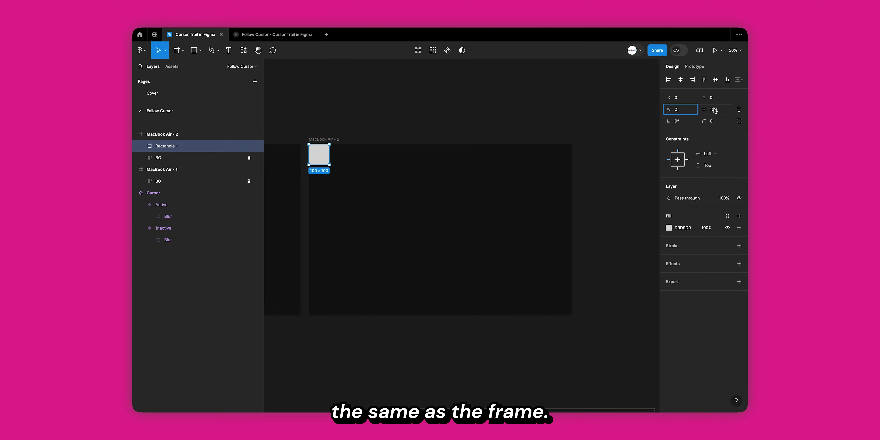
key("Tab")
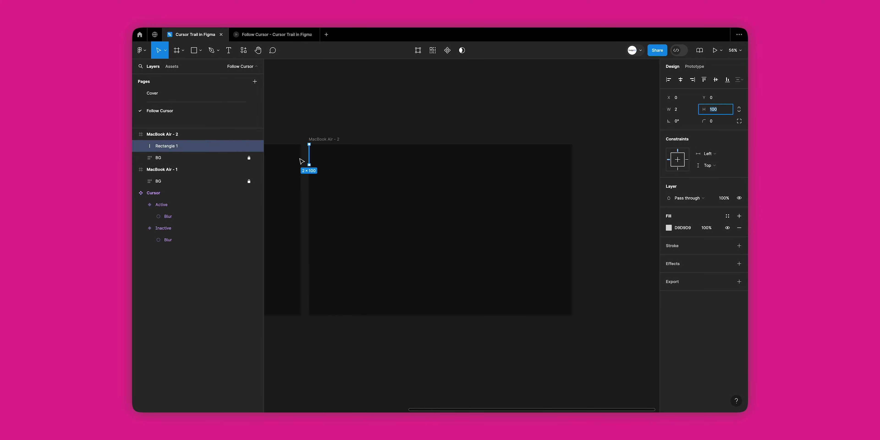
scroll(302, 161, "up", 5)
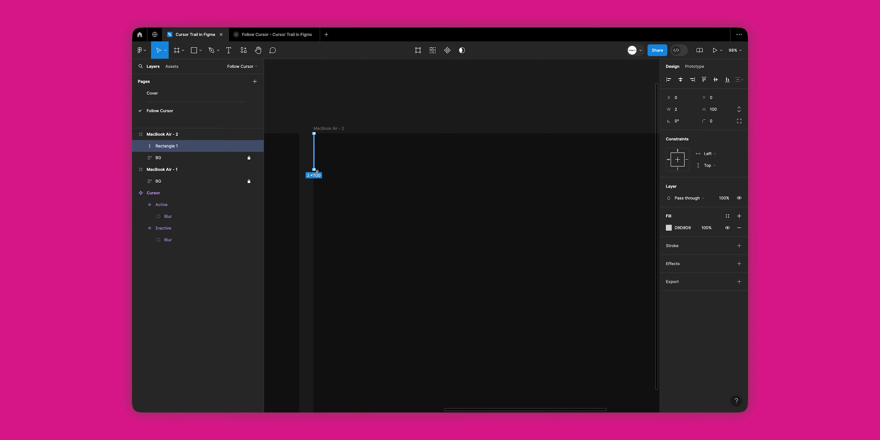
left_click_drag(314, 170, 317, 340)
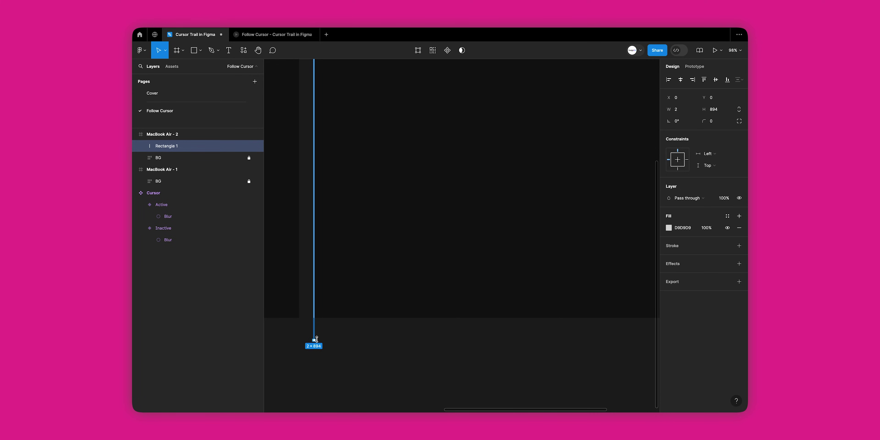
- Repeat the vertical line across the frame as 25 lines spaced 50 px apart
key("ctrl+d")
scroll(410, 230, "left", 3)
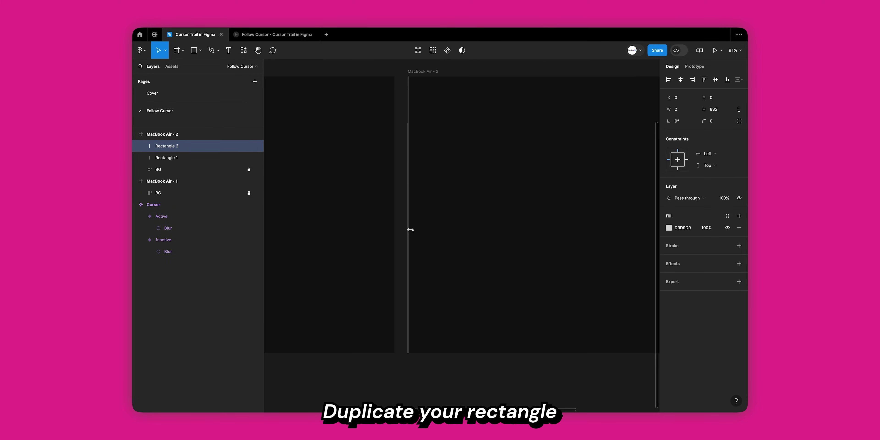
left_click_drag(411, 229, 409, 229)
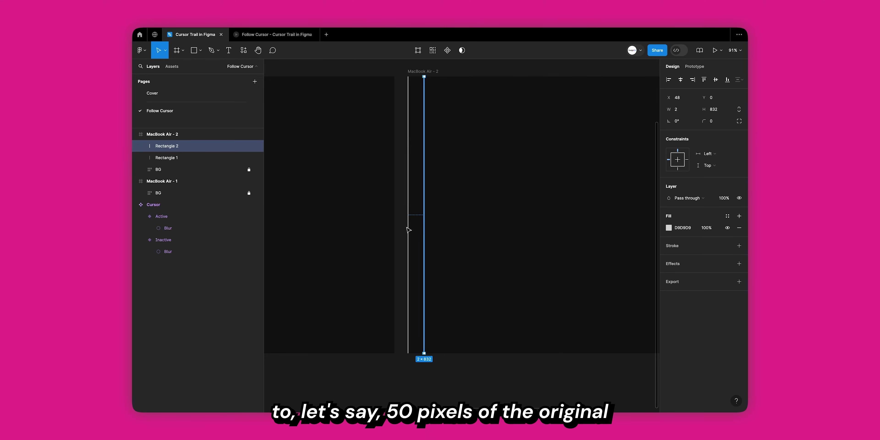
key("alt")
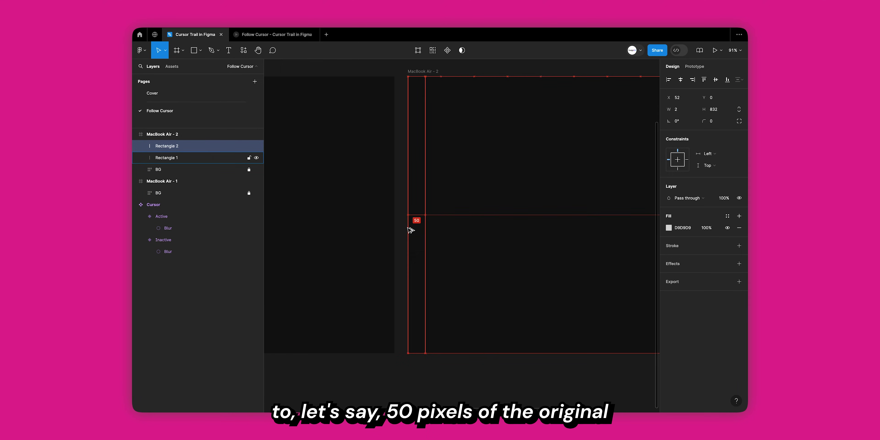
key("ctrl+d")
scroll(410, 230, "down", 4)
key("ctrl+d")
key("ctrl+d")
key("ctrl+d")
key("ctrl+d")
key("ctrl+d")
key("ctrl+d")
key("ctrl+d")
key("ctrl+d")
key("ctrl+d")
key("ctrl+d")
key("ctrl+d")
key("ctrl+d")
key("ctrl+d")
key("ctrl+d")
key("ctrl+d")
key("ctrl+d")
key("ctrl+d")
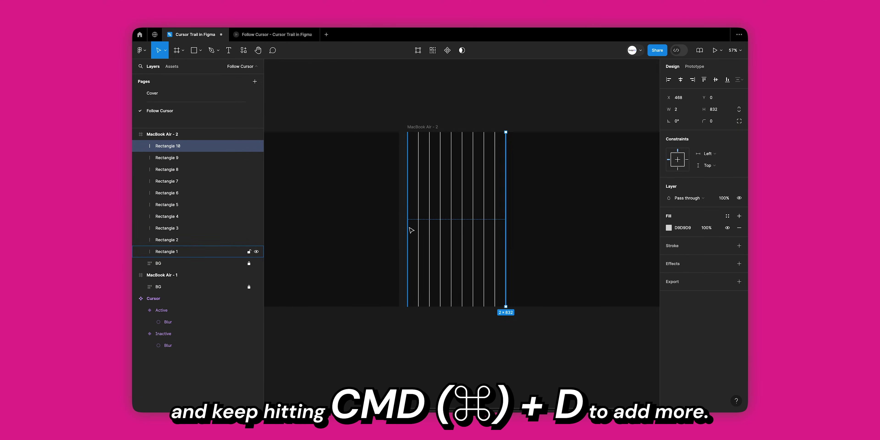
scroll(411, 230, "right", 3)
key("ctrl+d")
key("ctrl+d")
key("ctrl+d")
key("ctrl+d")
key("ctrl+d")
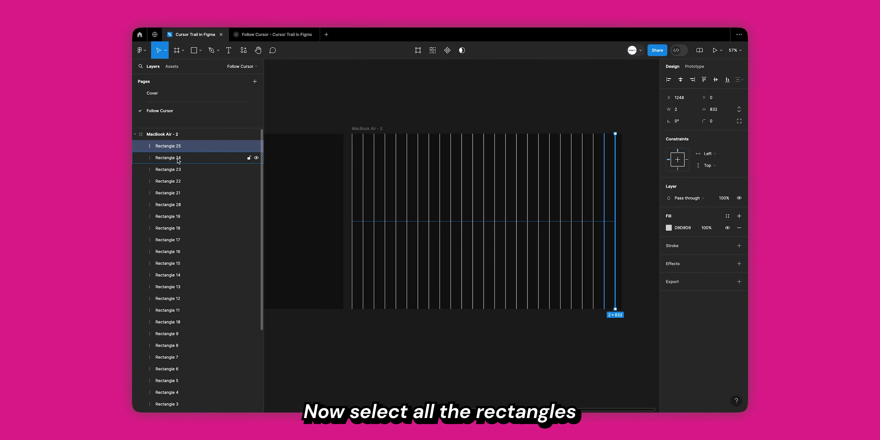
scroll(254, 151, "down", 3)
- Select all the line layers and duplicate the whole set
left_click(168, 337, "shift")
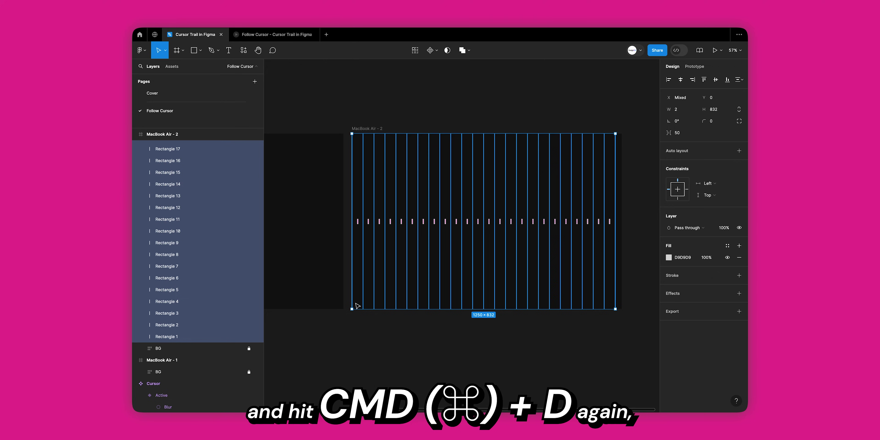
key("ctrl+d")
scroll(481, 232, "down", 2)
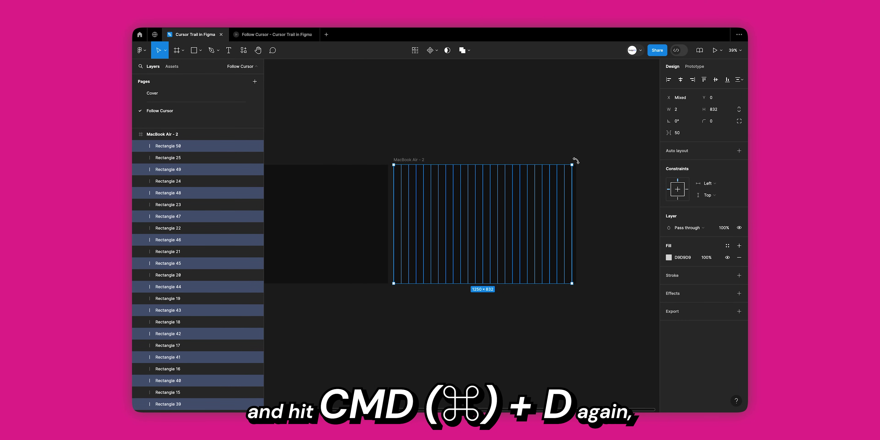
- Rotate the duplicated lines -90° to horizontal and widen them to 1310 px to complete the grid
left_click_drag(575, 161, 523, 271)
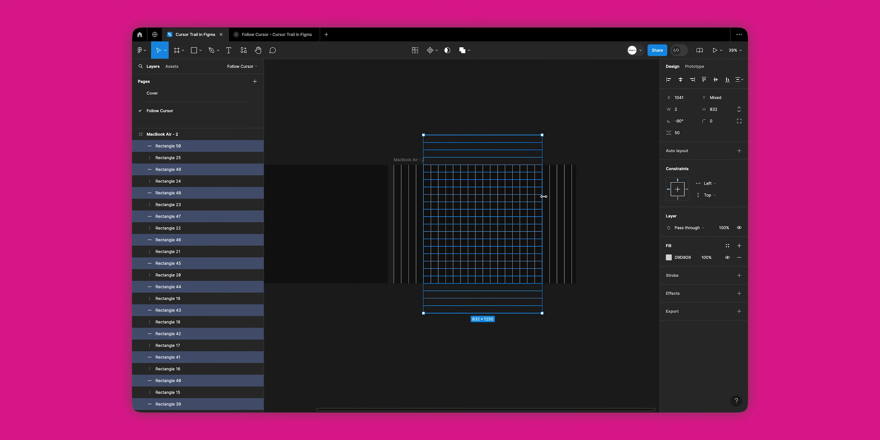
left_click_drag(542, 198, 576, 199)
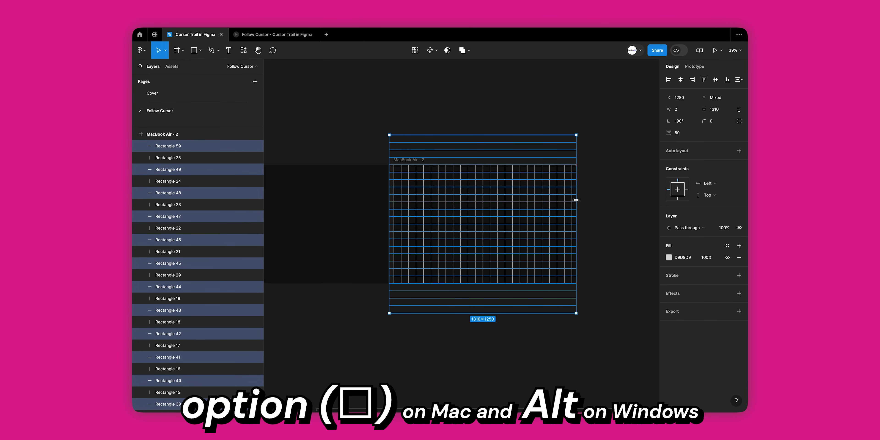
left_click(619, 208)
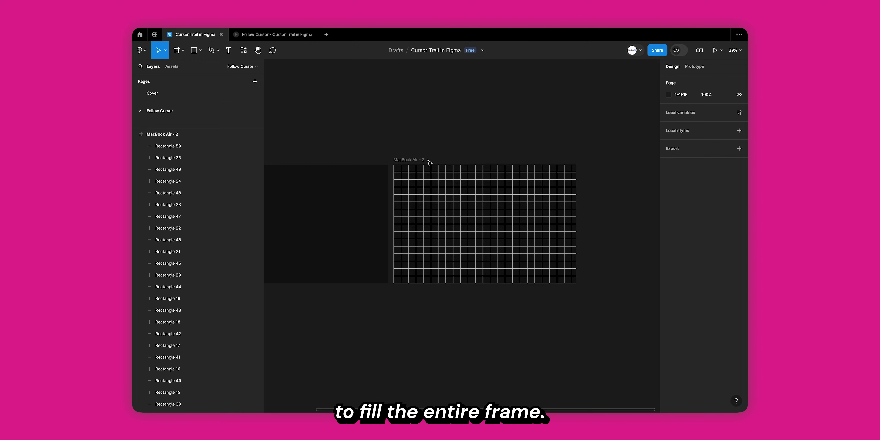
- Flatten all the grid line rectangles into one vector named 'Mask'
scroll(192, 254, "down", 12)
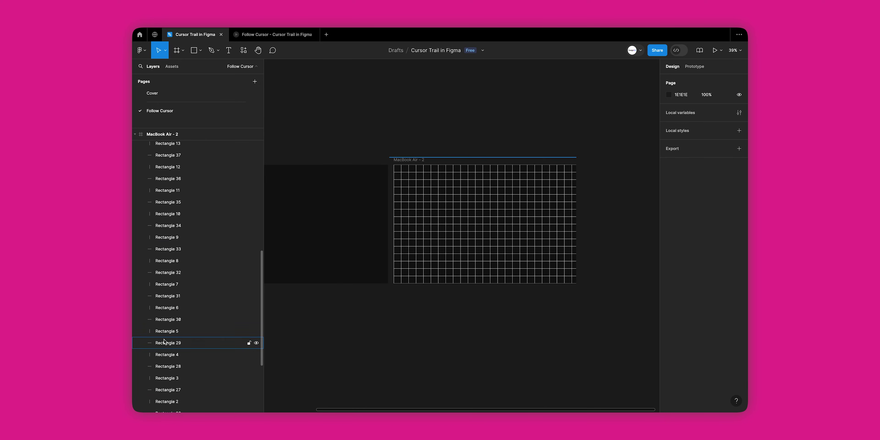
left_click(169, 313)
scroll(173, 311, "up", 12)
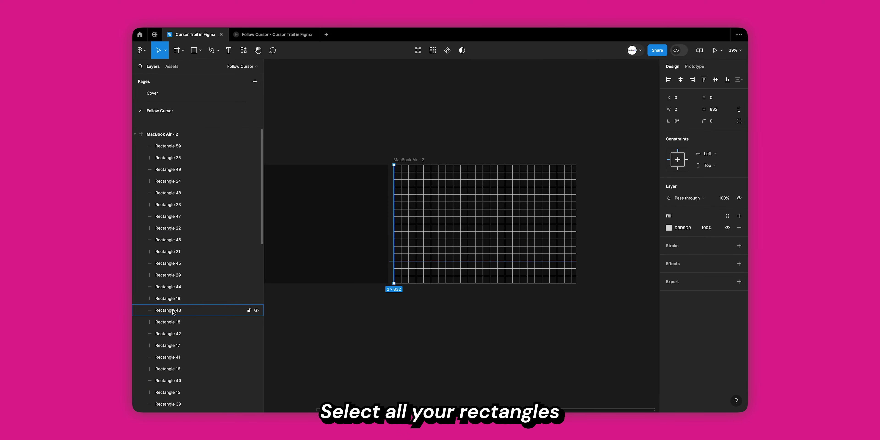
left_click(190, 146, "shift")
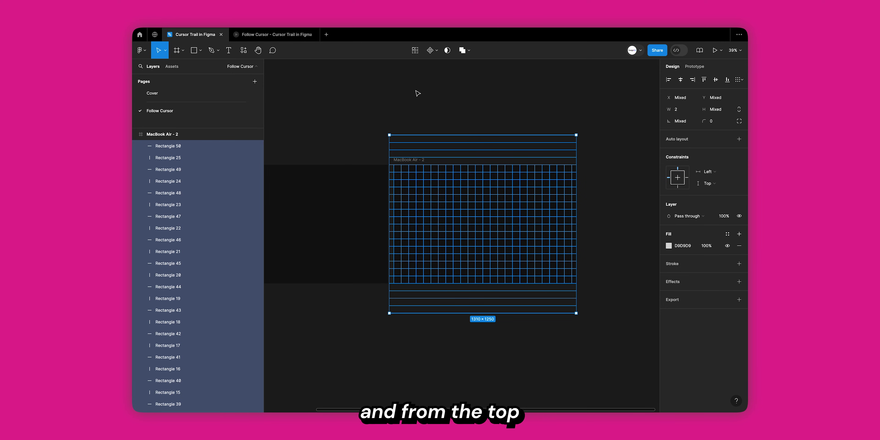
left_click(469, 51)
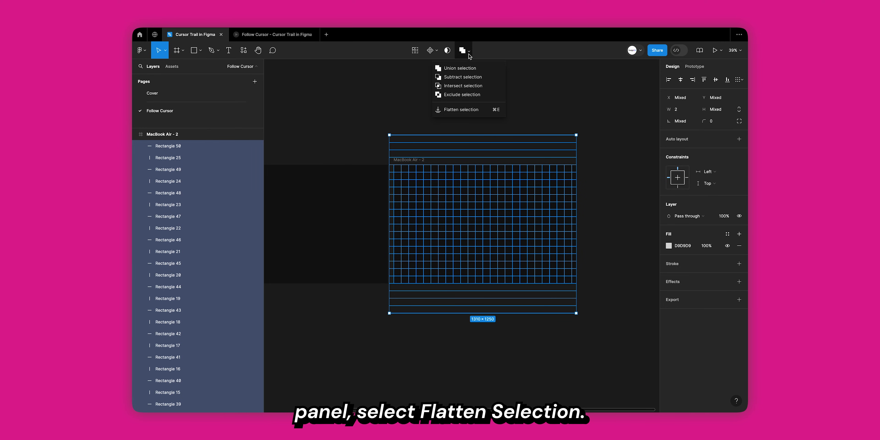
left_click(456, 109)
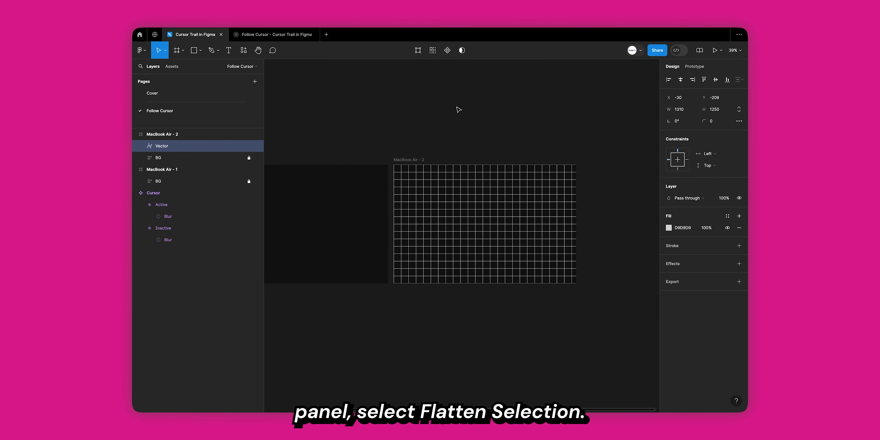
double_click(196, 147)
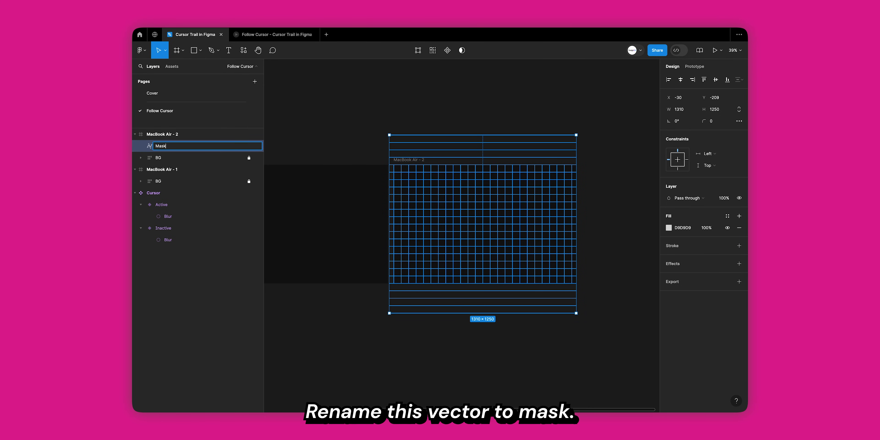
type("Mask")
key("Return")
- Move Mask below BG and use it as BG's mask, then select MacBook Air - 2
left_click_drag(164, 146, 166, 164)
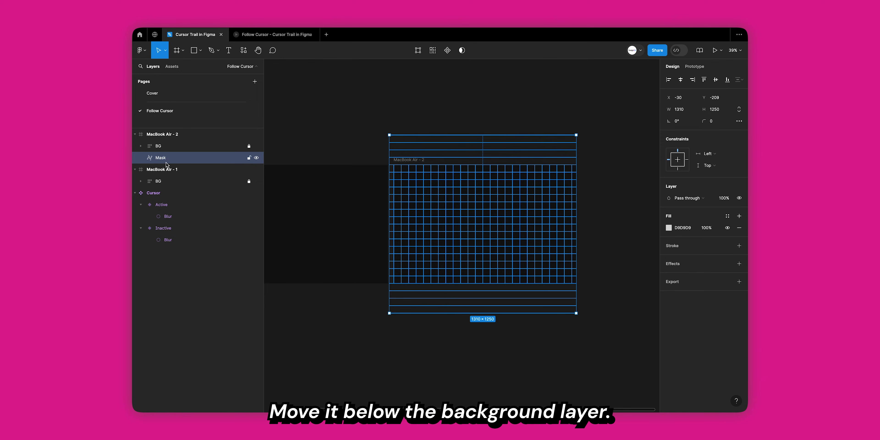
left_click(166, 146, "shift")
right_click(168, 147)
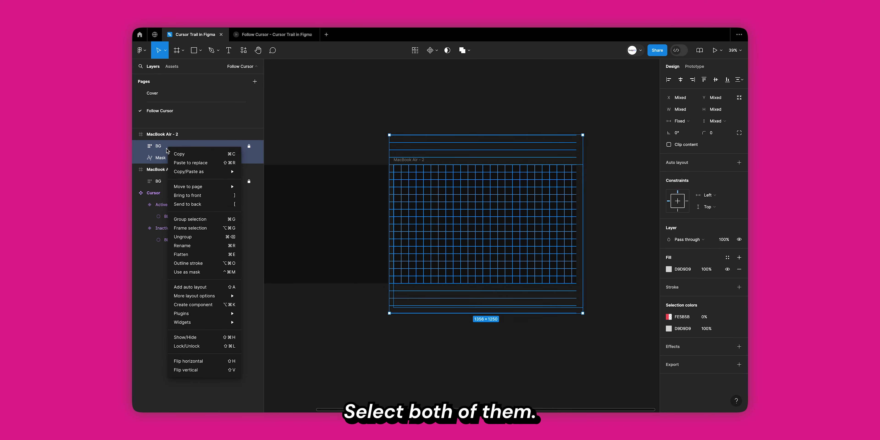
left_click(206, 273)
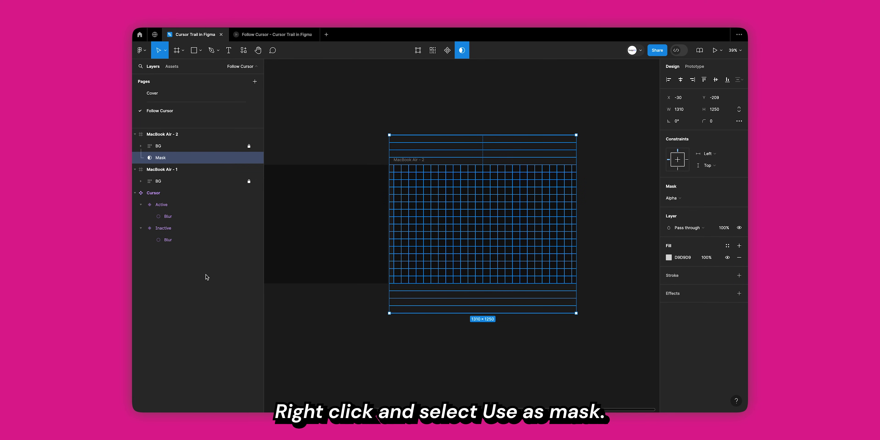
left_click(369, 141)
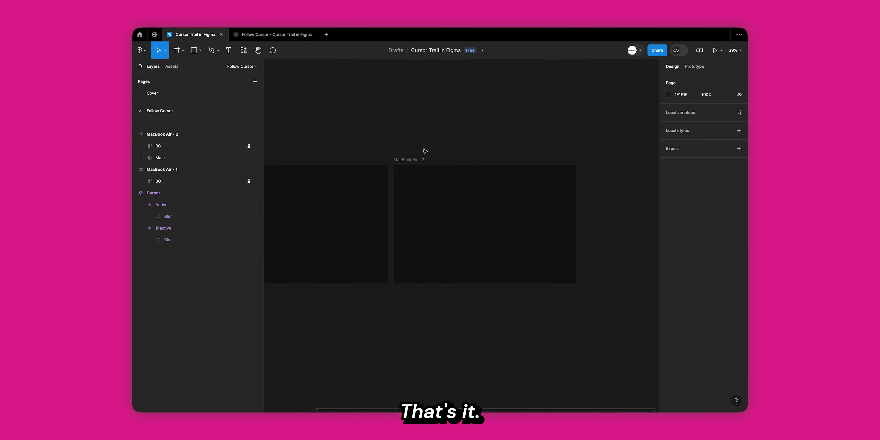
left_click(420, 158)
- Launch the prototype preview of the MacBook Air frame in Present mode
left_click(714, 51)
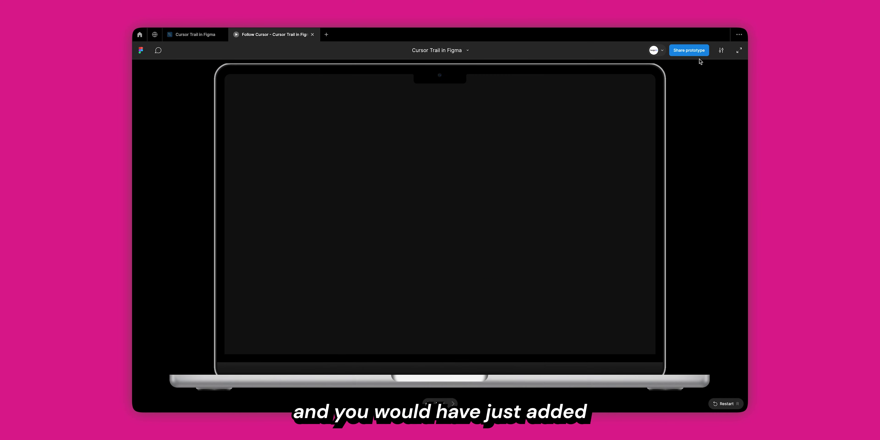